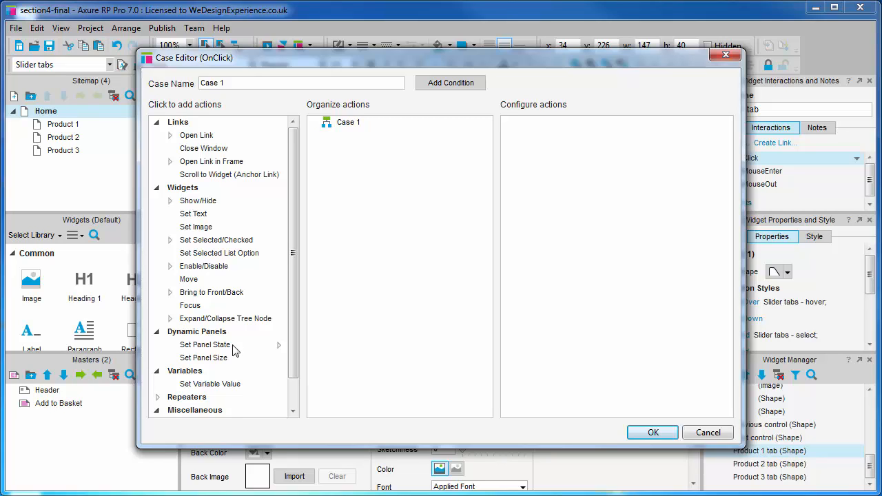
Step: Make the Product 1 tab's OnClick case set the Slider control panel to state Product 1, with fade for both animate in and out
left_click(233, 346)
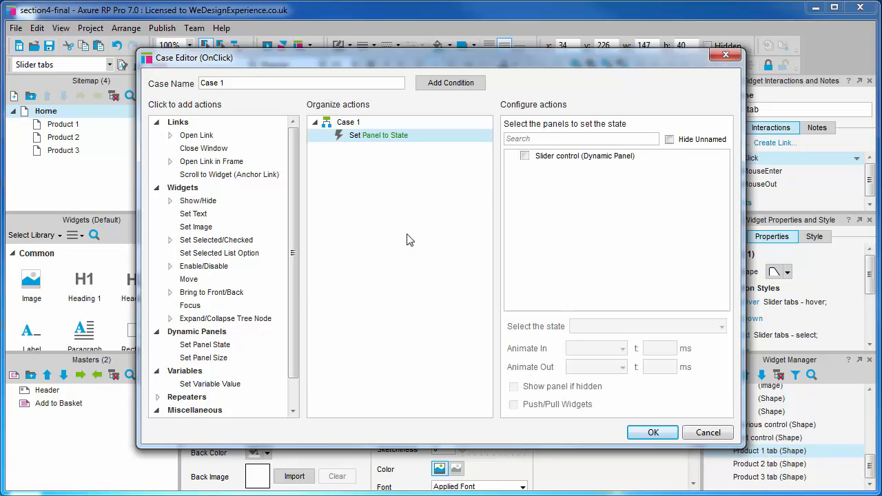
left_click(524, 156)
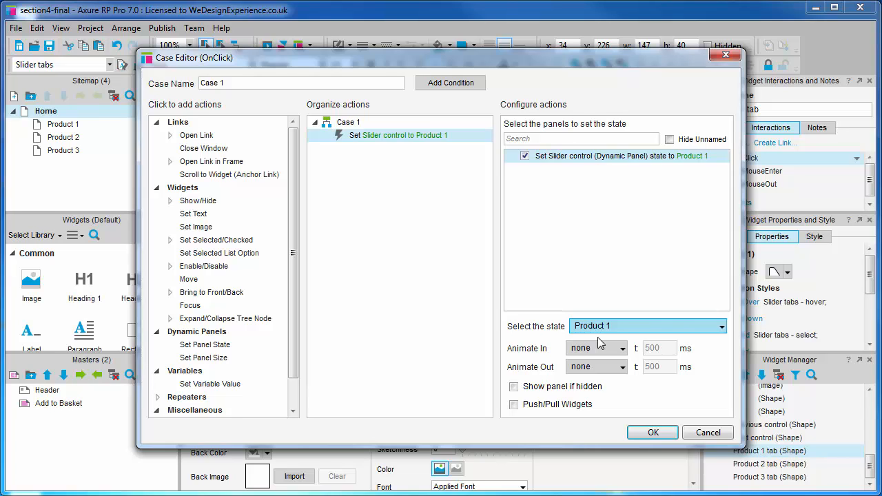
left_click(616, 348)
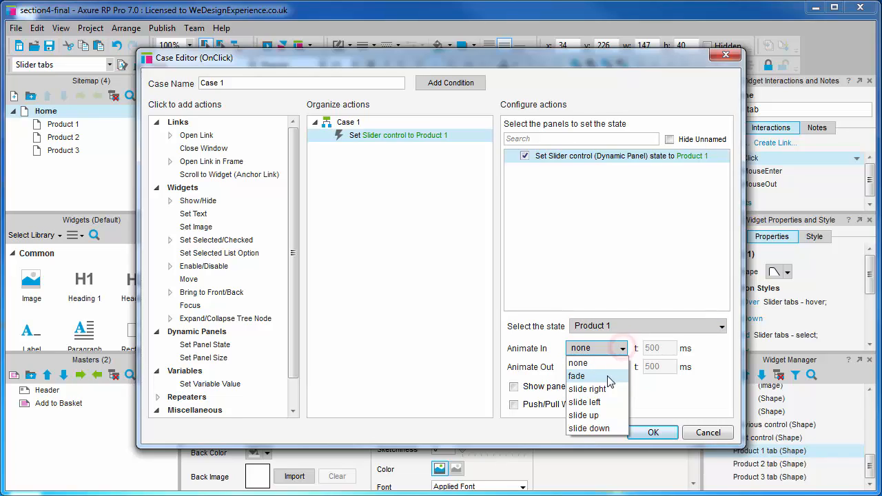
left_click(609, 377)
left_click(621, 367)
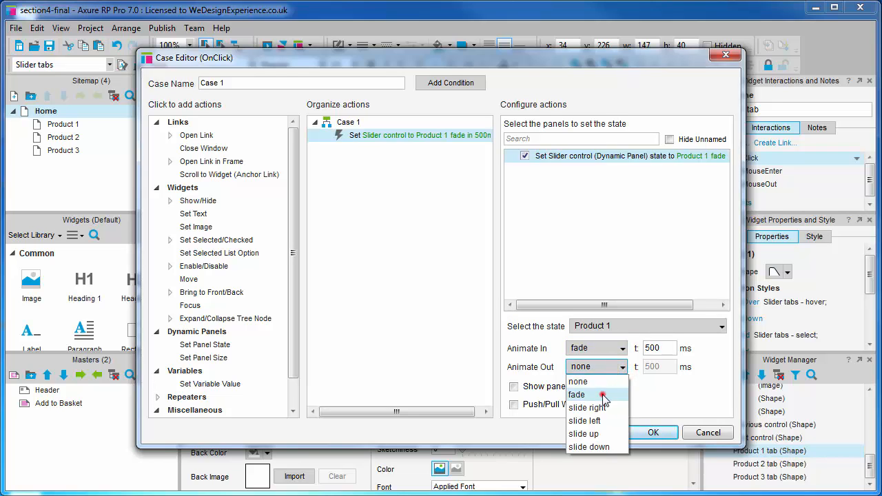
left_click(602, 395)
left_click(653, 432)
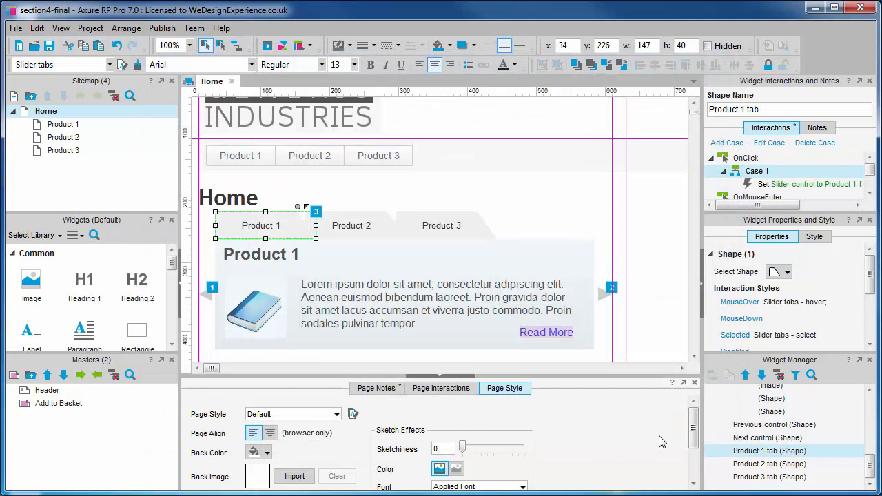
Step: Add an OnClick case to the Product 2 tab that sets the Slider control panel to state Product 2, fading in and out
left_click(351, 224)
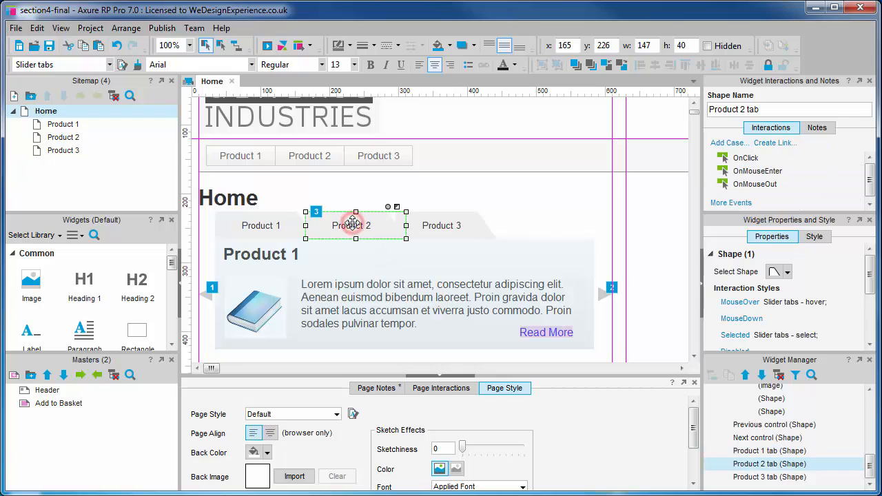
double_click(742, 157)
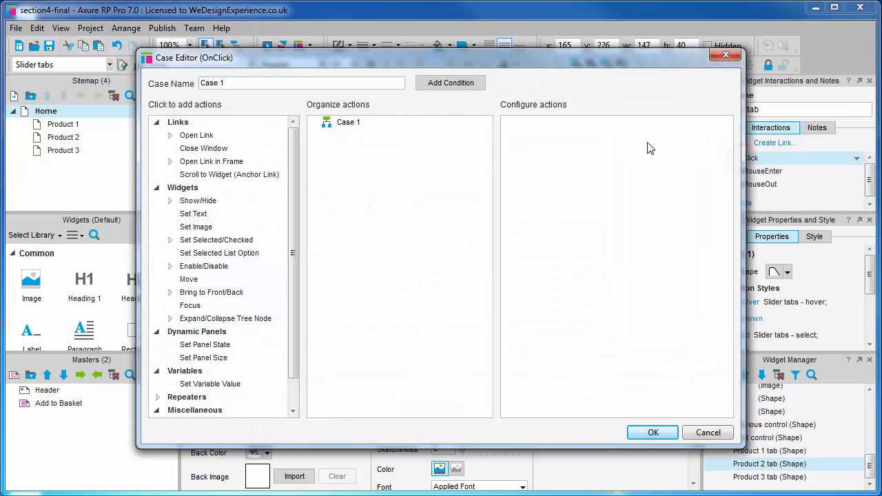
left_click(226, 345)
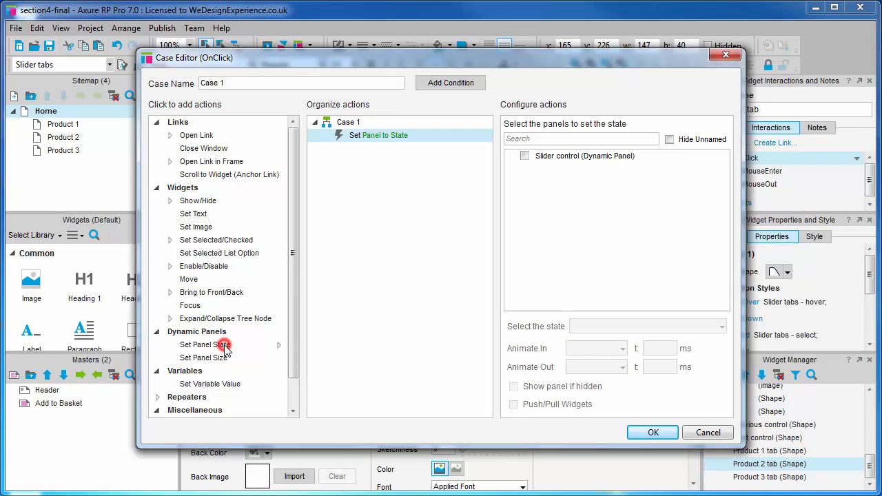
left_click(524, 156)
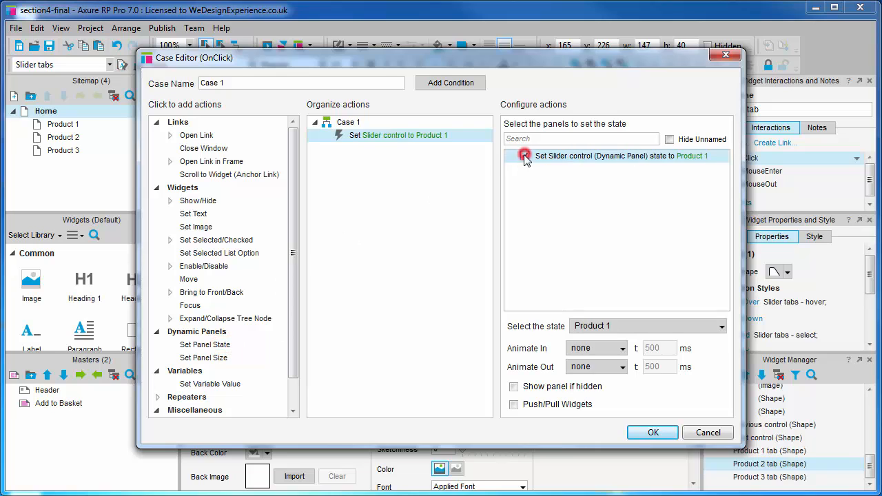
left_click(719, 326)
left_click(619, 348)
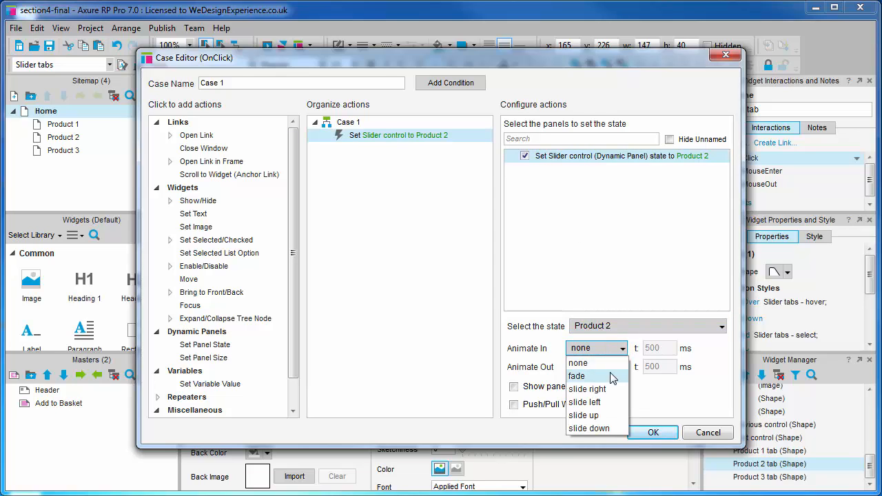
left_click(613, 375)
left_click(620, 367)
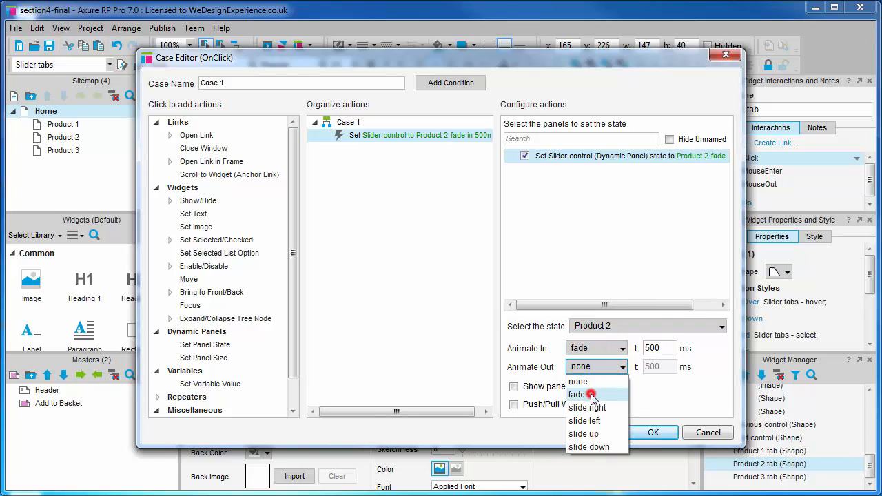
left_click(591, 392)
left_click(650, 433)
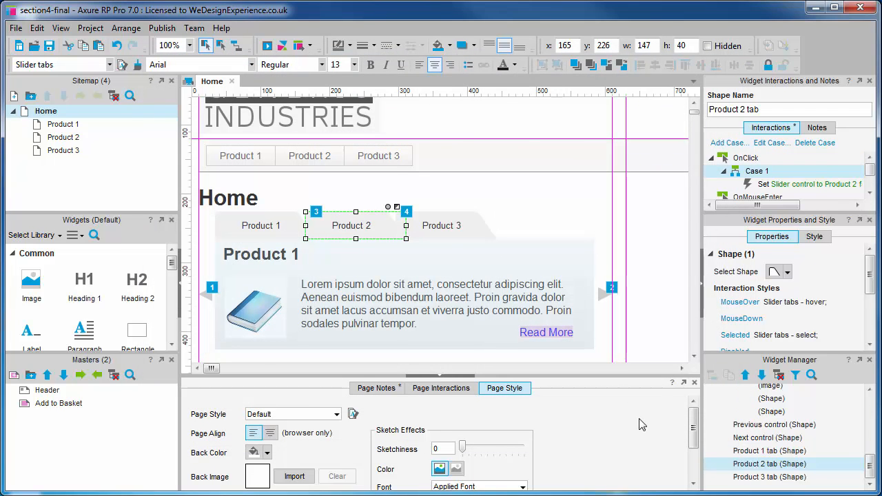
Step: Add an OnClick case to the Product 3 tab that sets the Slider control panel to state Product 3, fading in and out
left_click(456, 220)
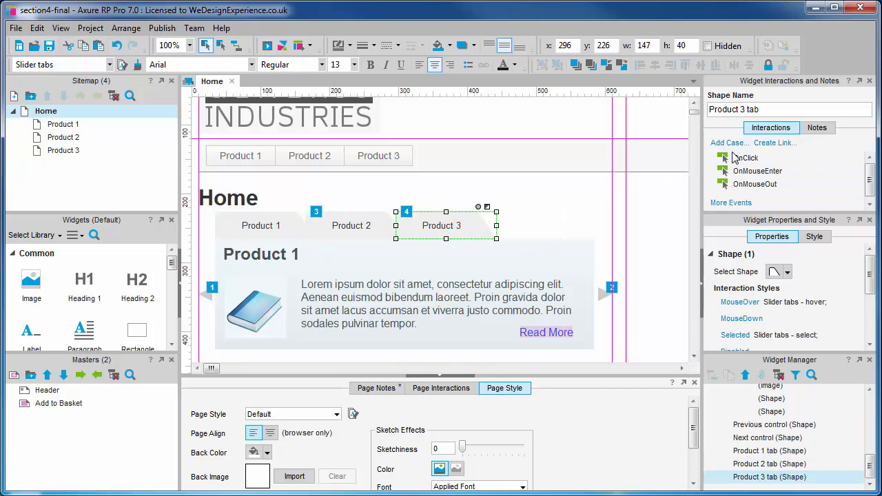
left_click(740, 159)
double_click(739, 159)
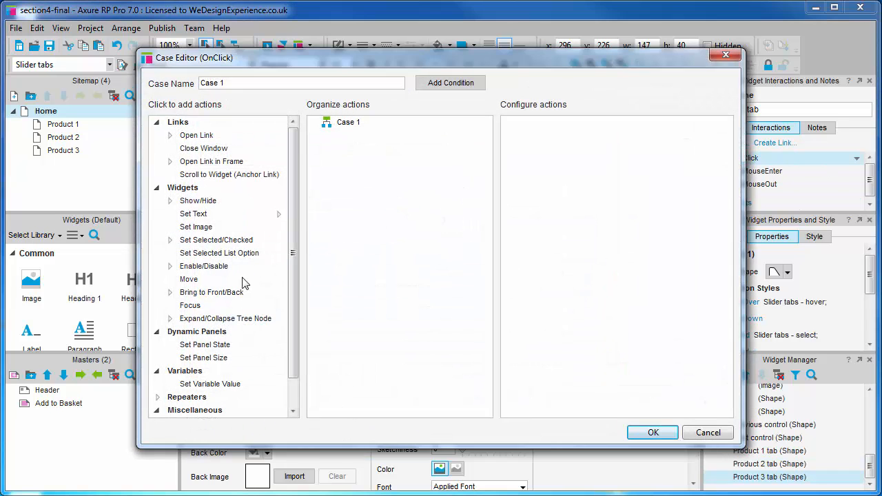
left_click(228, 345)
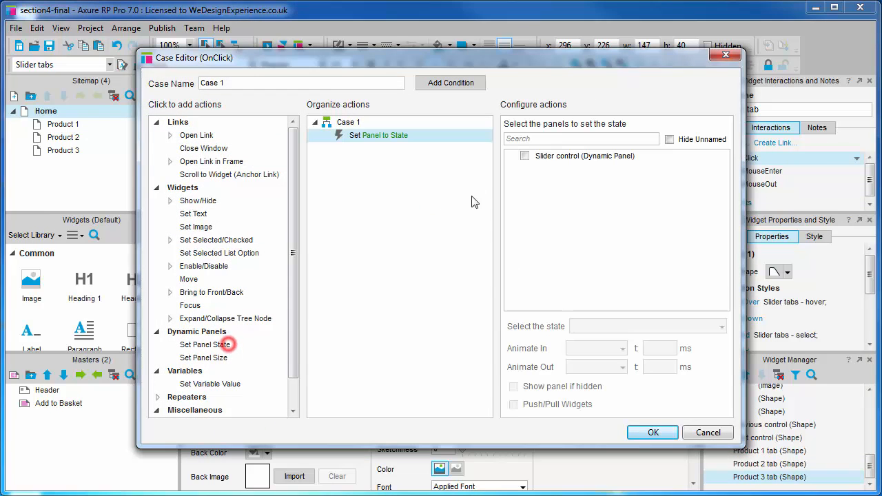
left_click(524, 156)
left_click(641, 329)
left_click(635, 364)
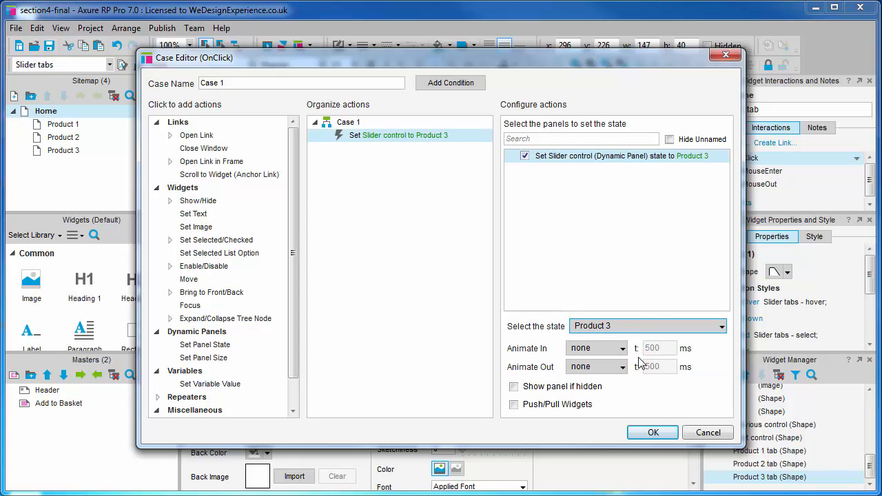
left_click(623, 349)
left_click(599, 373)
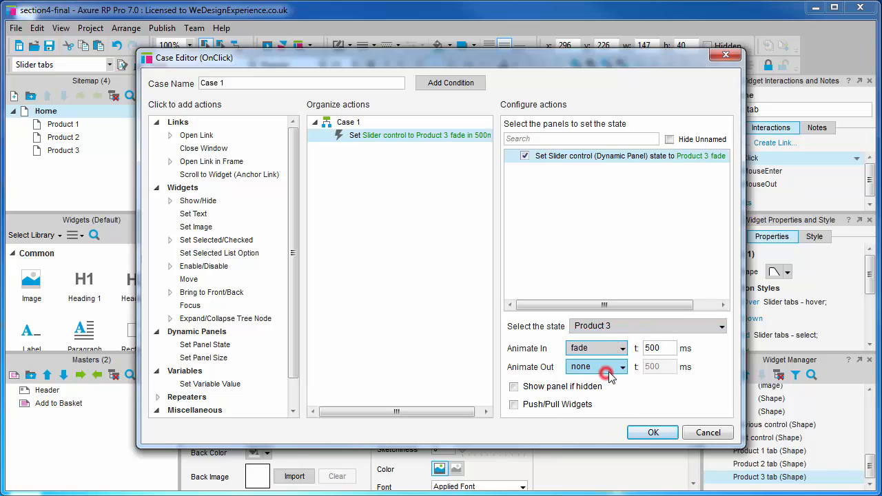
left_click(622, 372)
left_click(599, 392)
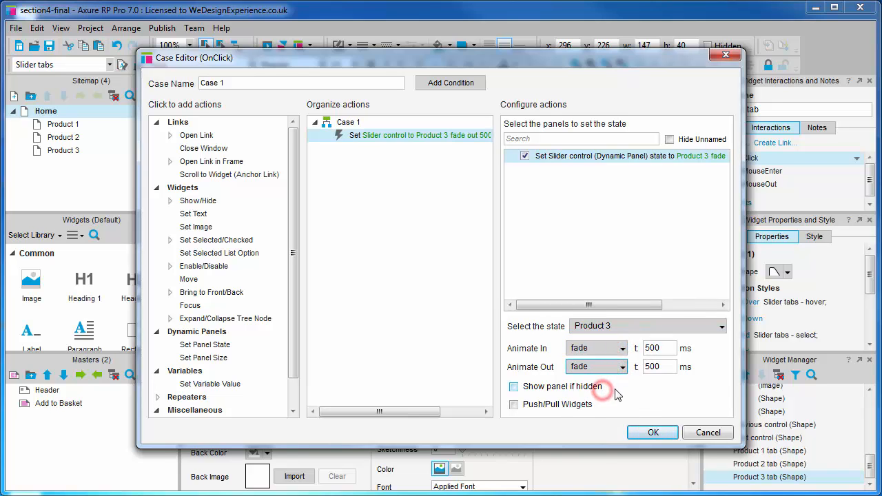
left_click(651, 433)
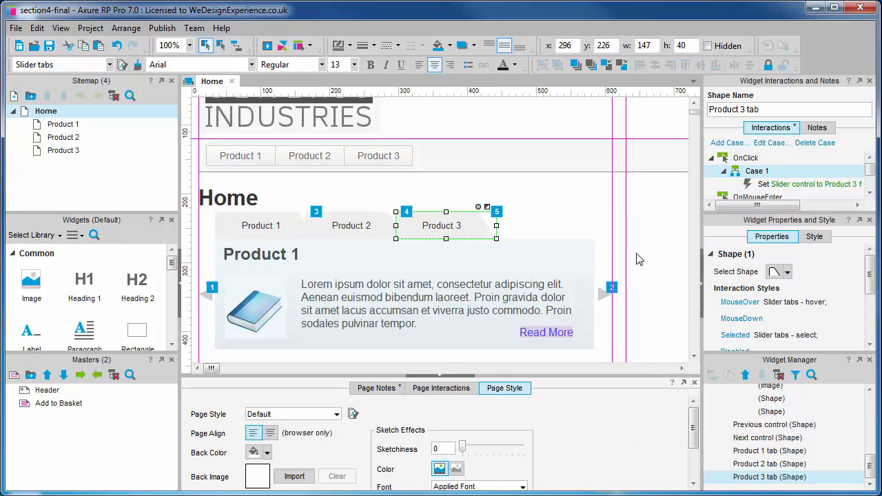
Step: Preview the prototype in the browser, test switching the slider between all three product tabs, and close the preview
key("F5")
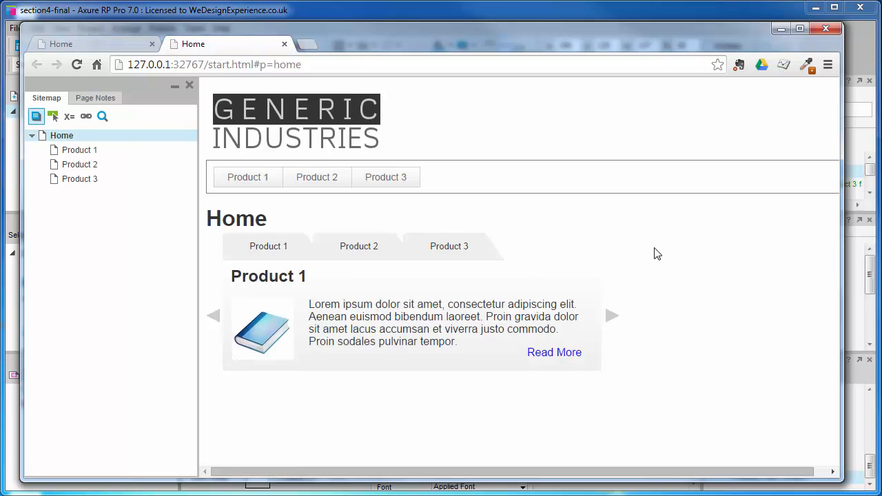
left_click(376, 246)
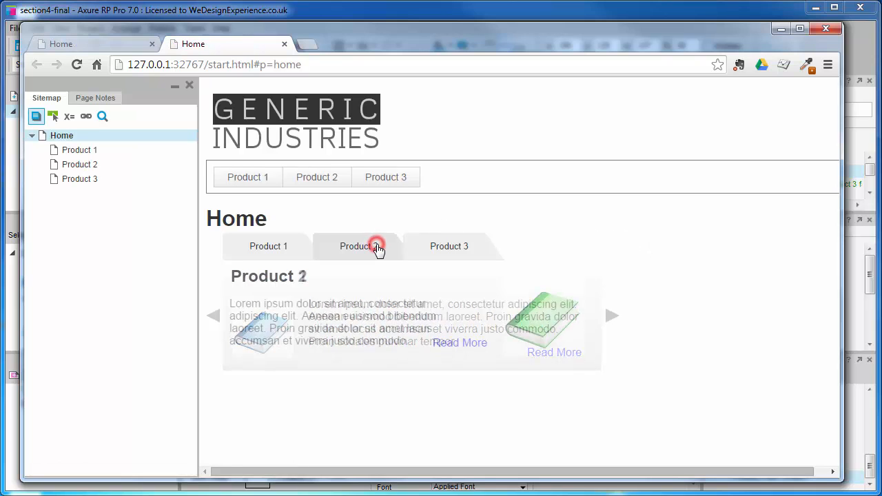
left_click(465, 248)
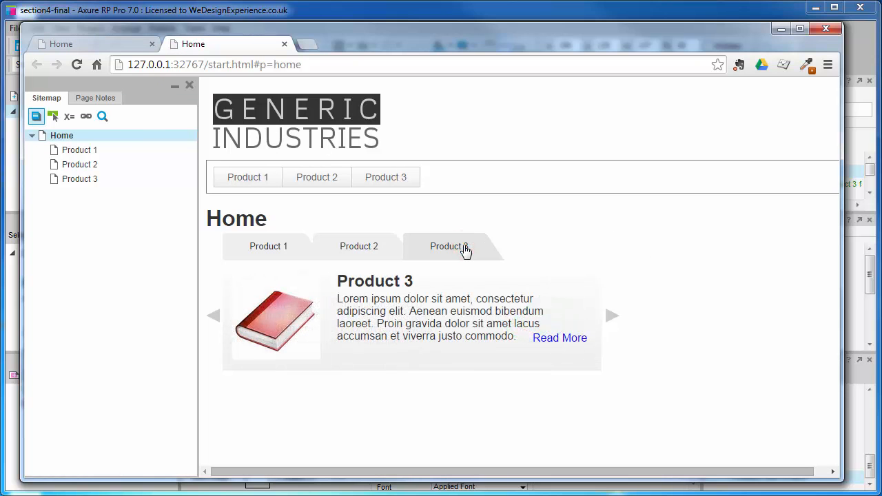
left_click(374, 250)
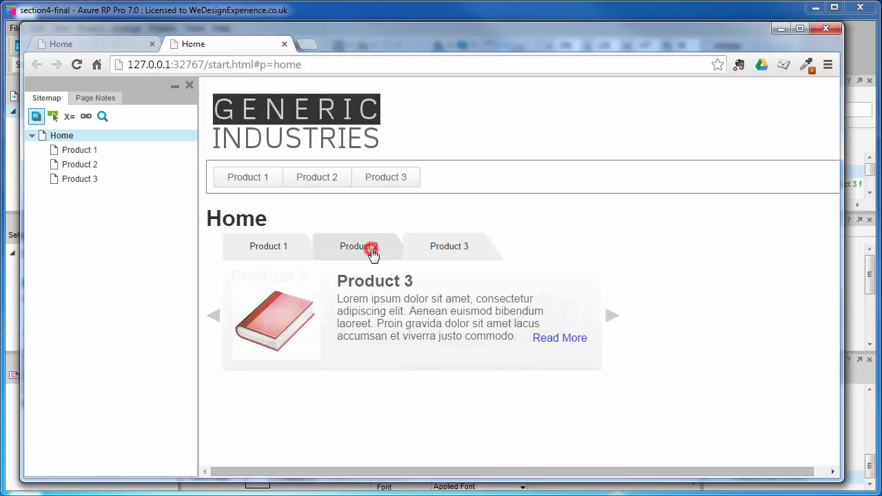
left_click(448, 250)
left_click(257, 247)
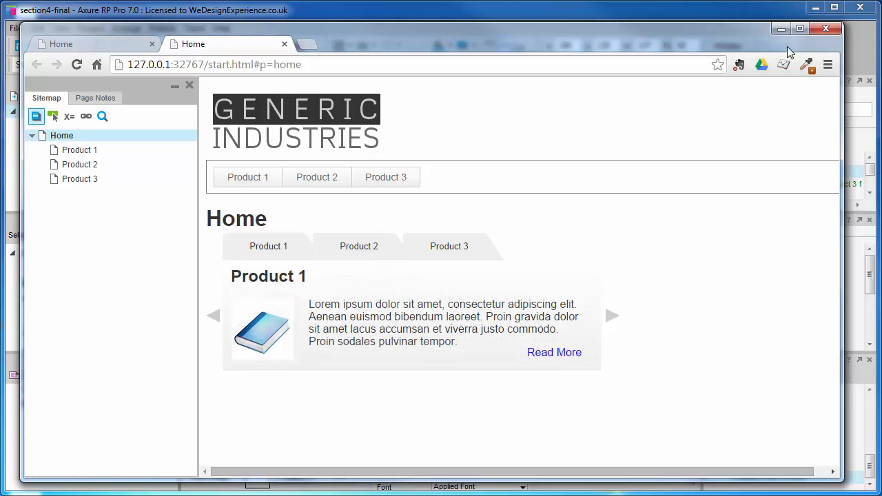
left_click(827, 30)
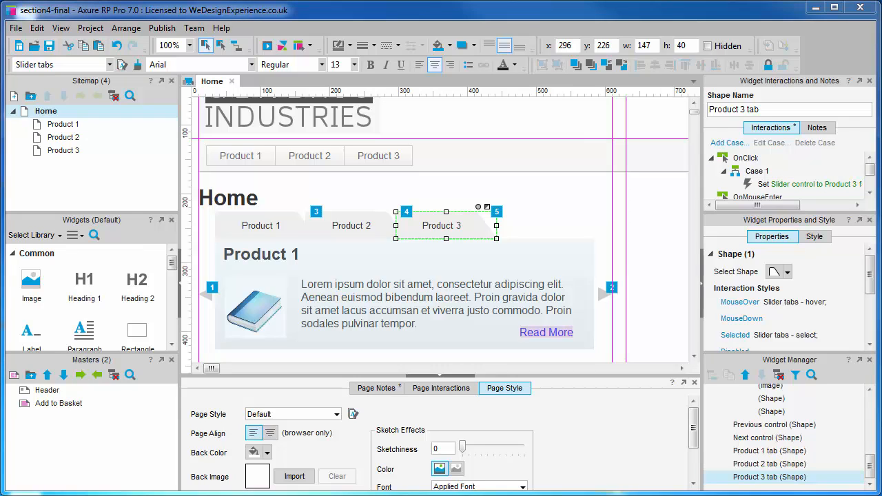
Step: Make the Product 1 slider tab selected by default
right_click(266, 220)
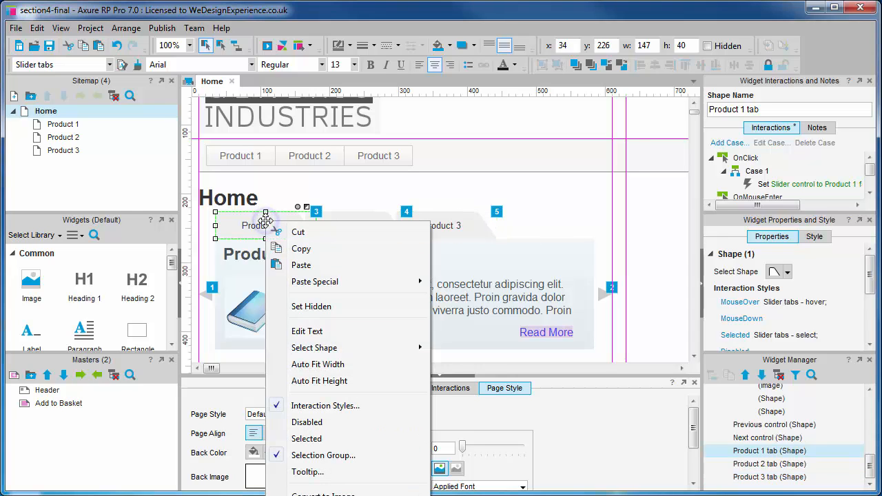
left_click(343, 440)
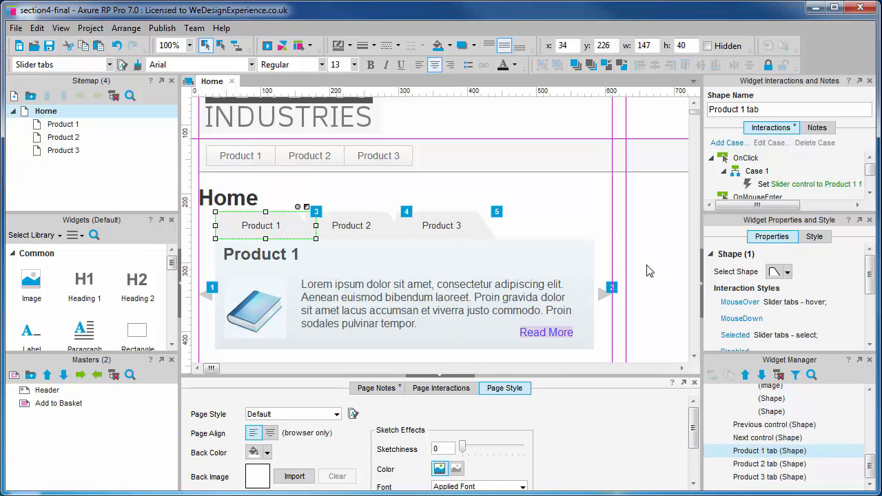
Step: Add a Set Selected action to the Product 2 tab's OnClick case that sets This Widget to true
left_click(360, 226)
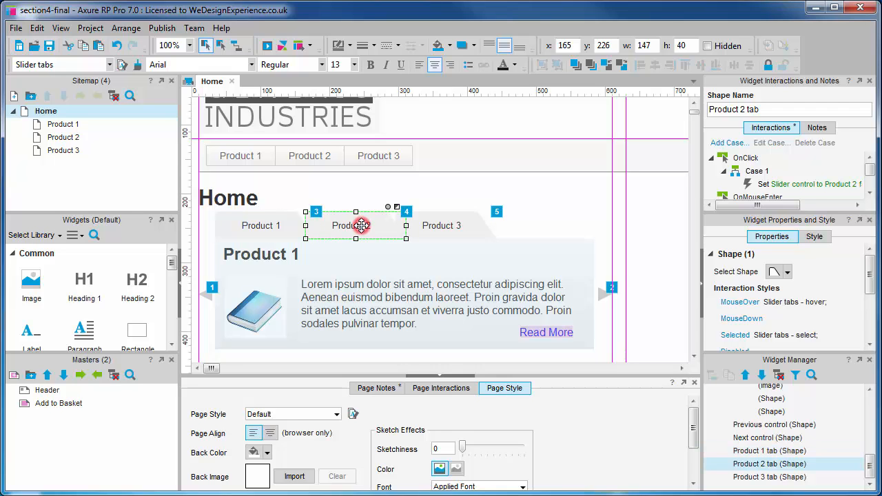
double_click(773, 172)
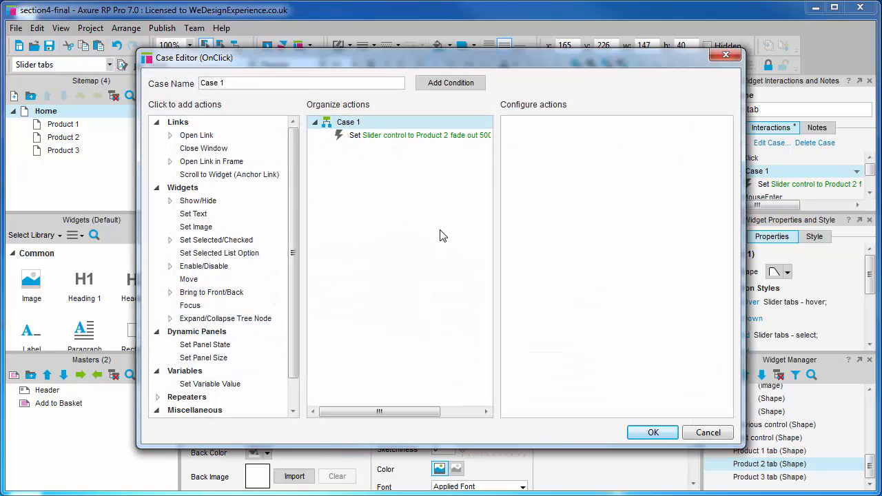
left_click(224, 241)
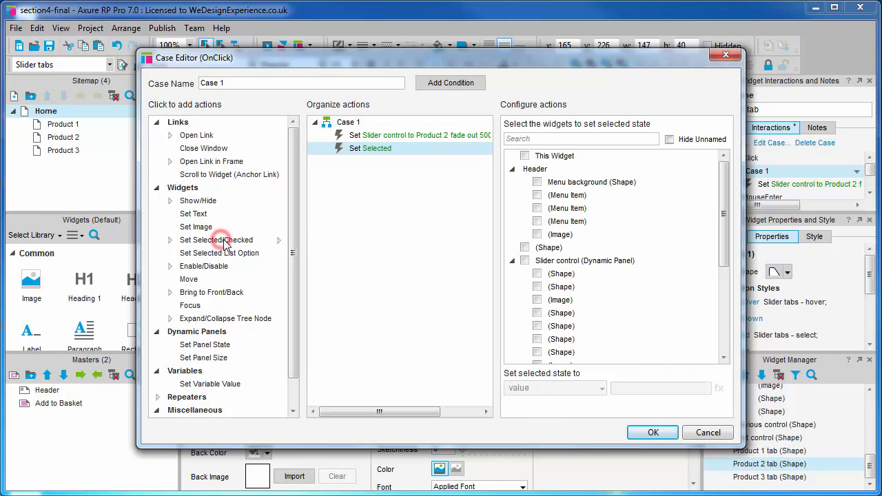
left_click(524, 156)
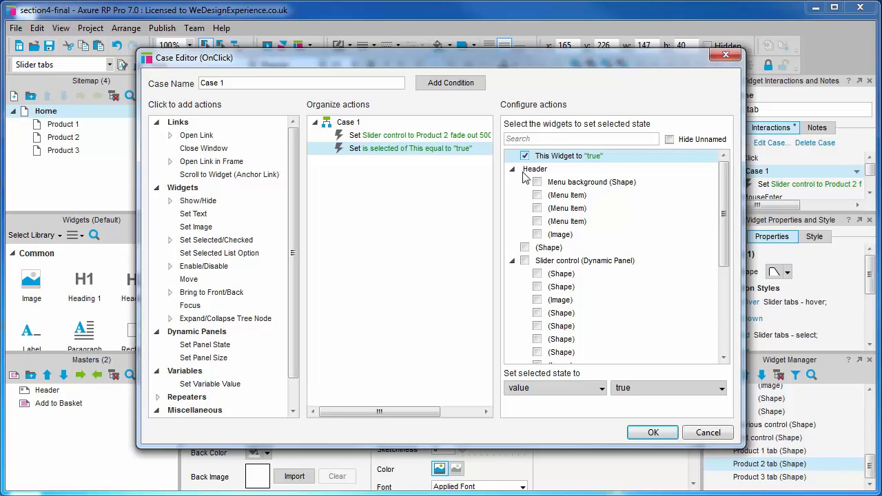
left_click(652, 434)
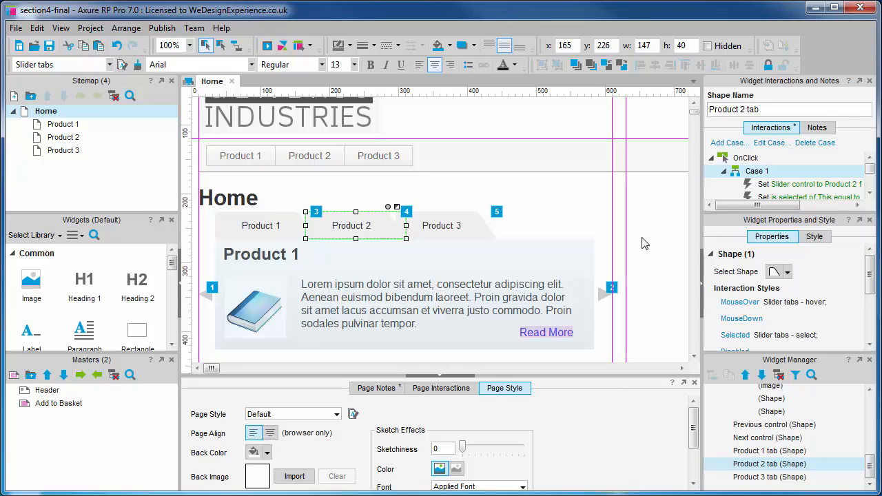
Step: Preview the Home page in the browser, test the Product 2 tab's selected state, and reload the page
key("F5")
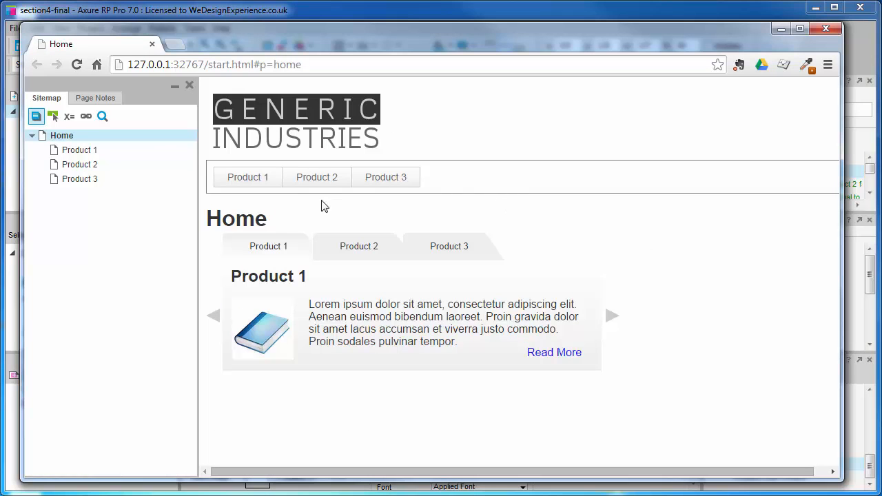
left_click(365, 248)
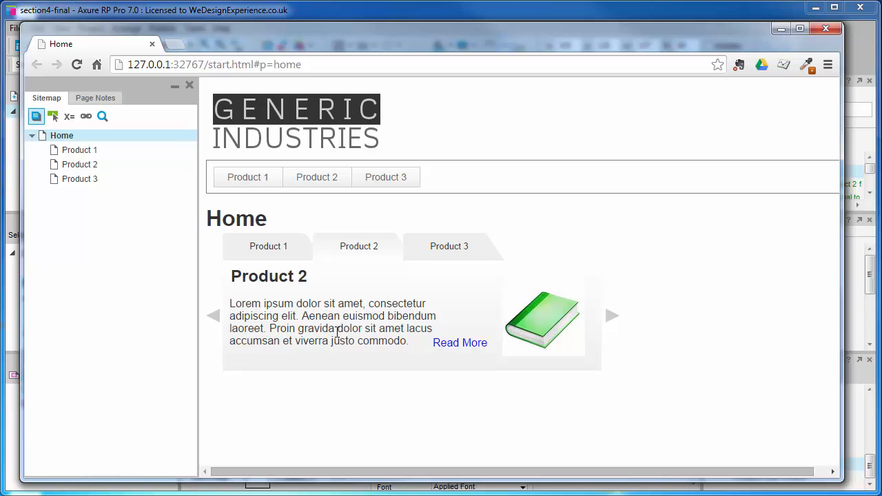
key("F5")
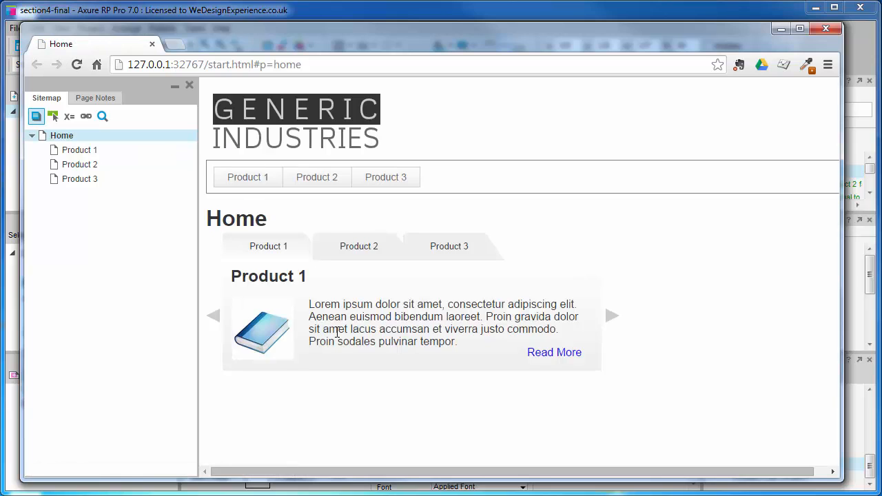
Step: Test advancing the slider with the next arrow in the preview and close the preview
left_click(612, 318)
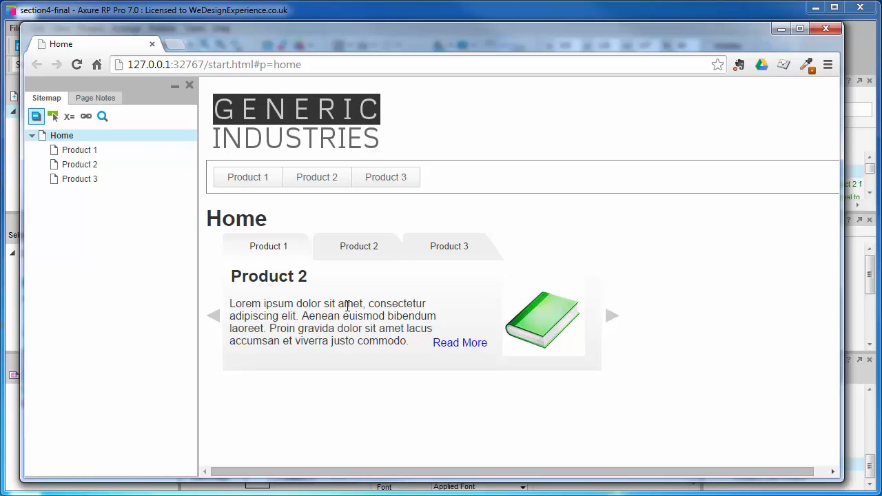
left_click(825, 28)
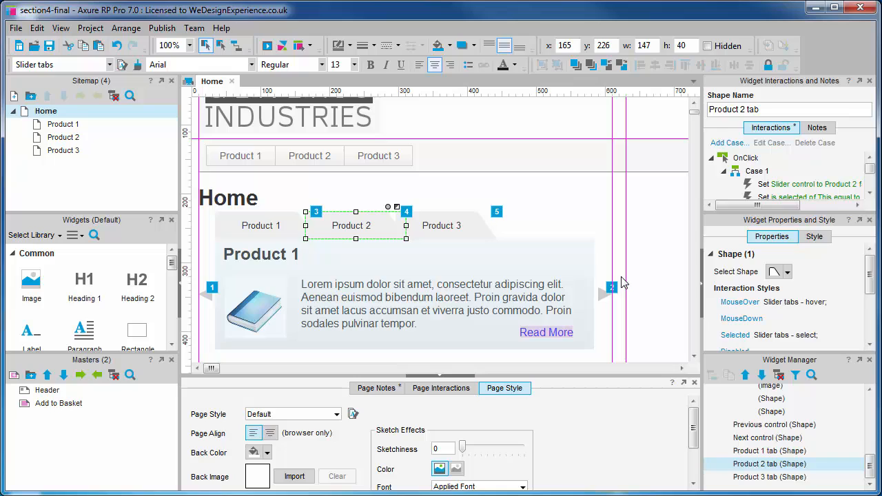
Step: Move the Set Selected action from the Product 2 tab's OnClick case to the Slider control panel's OnPanelStateChange event
left_click(866, 170)
left_click_drag(866, 172, 867, 176)
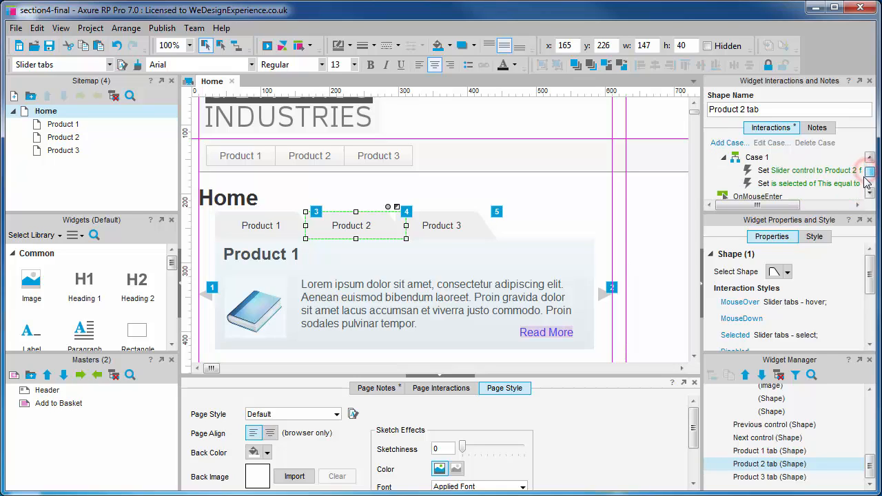
left_click(804, 184)
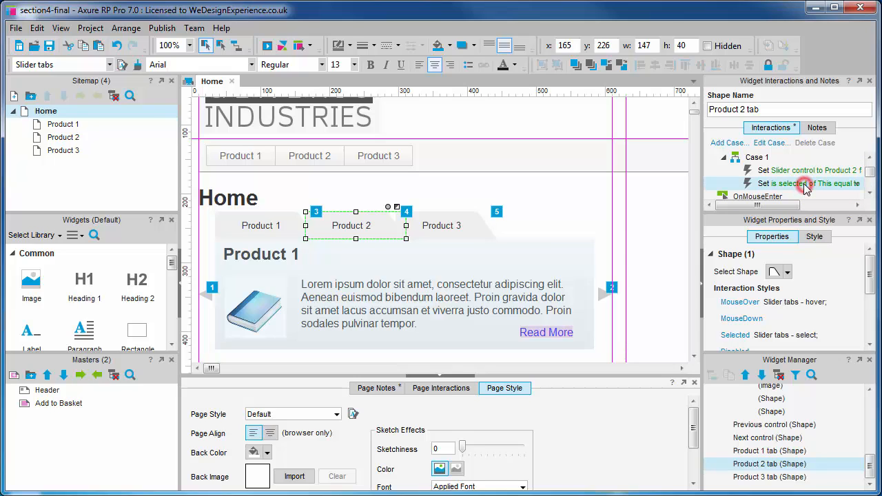
left_click(37, 28)
left_click(74, 97)
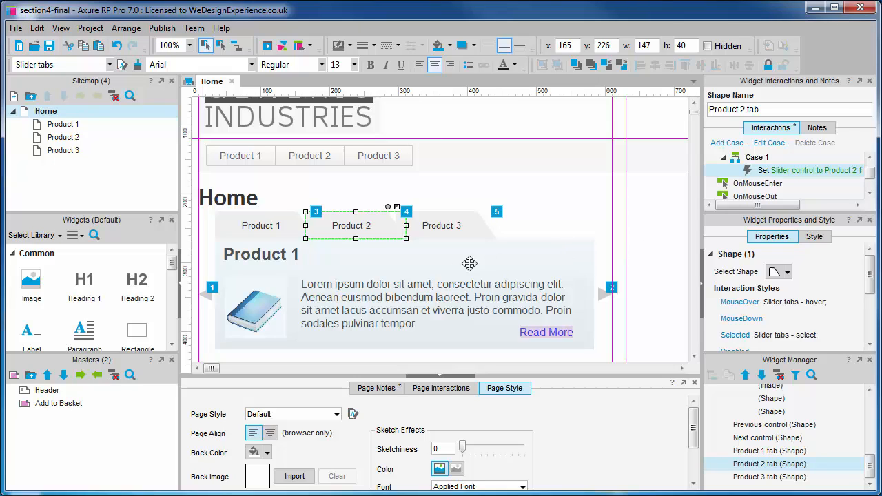
left_click(396, 279)
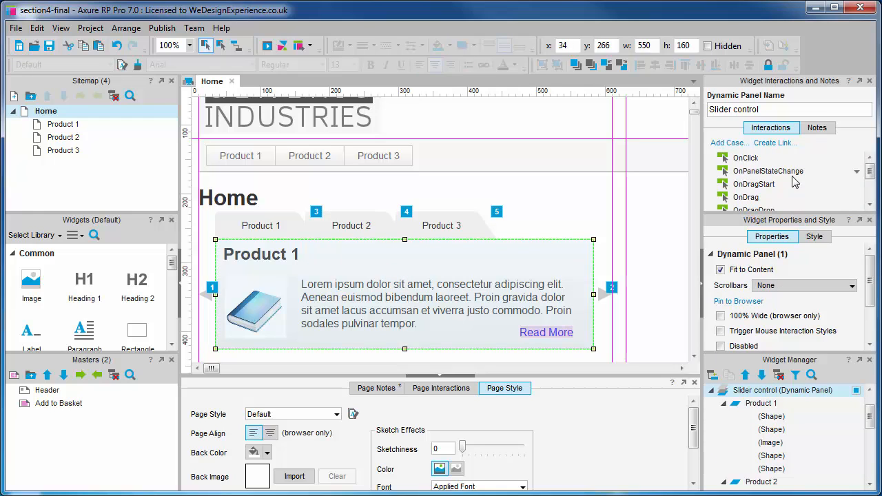
right_click(788, 171)
left_click(820, 231)
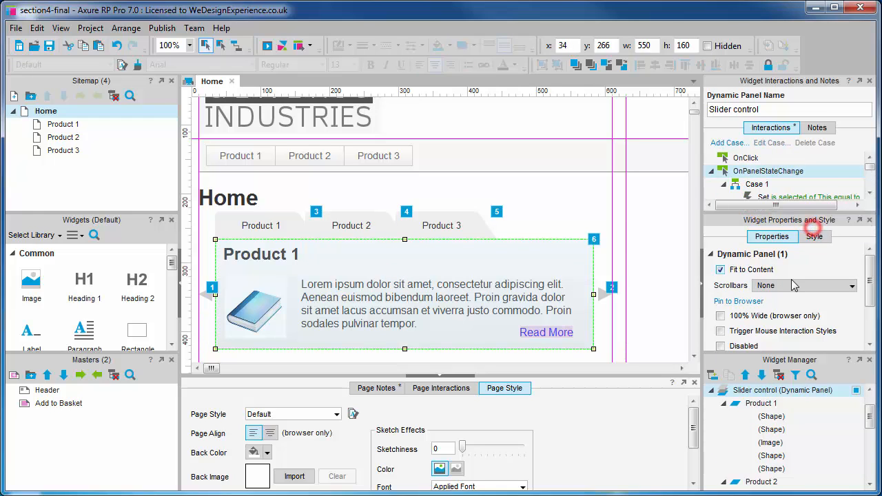
Step: Rename the OnPanelStateChange case "Slide 1 active" and add the condition that the state of panel This equals Product 1
left_click(868, 193)
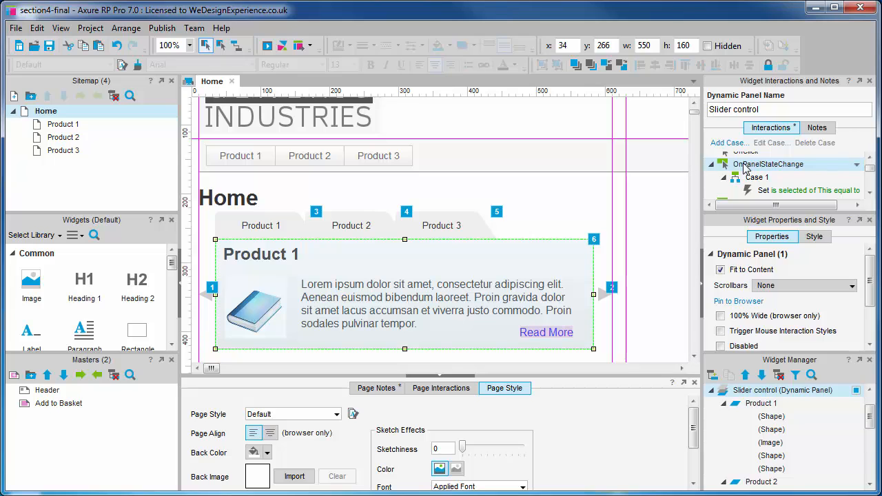
double_click(758, 177)
triple_click(227, 82)
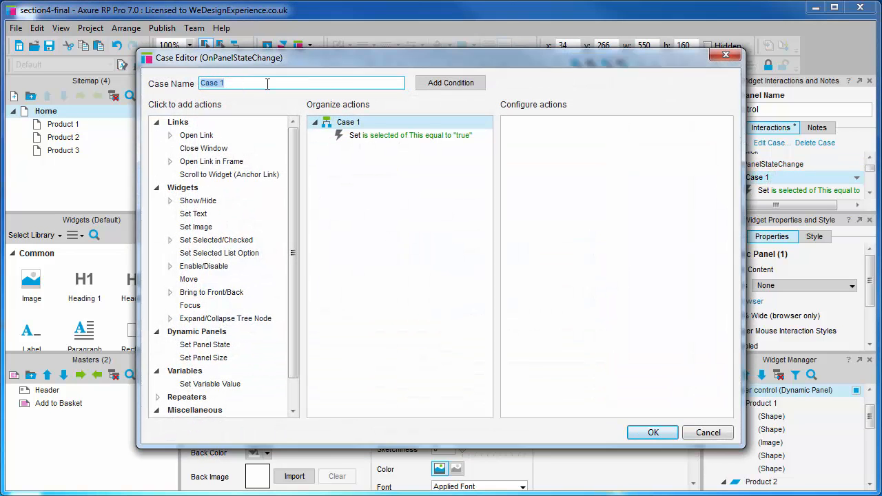
type("Slide 1 active")
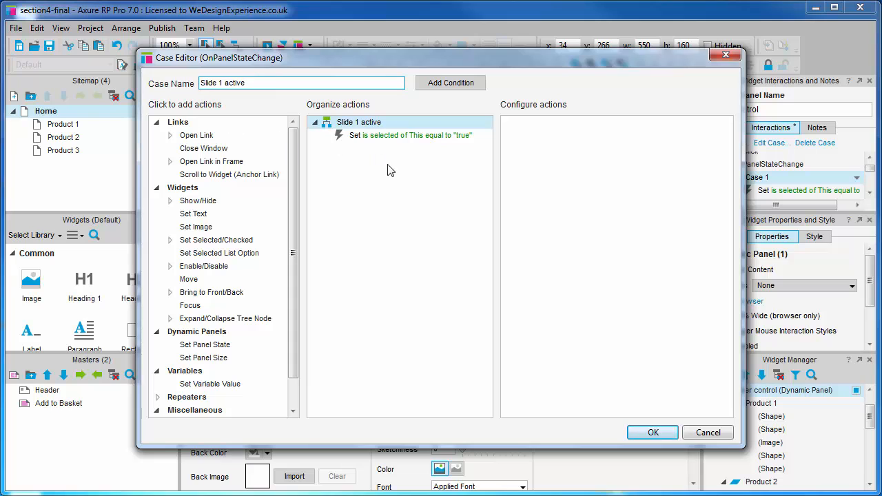
left_click(446, 83)
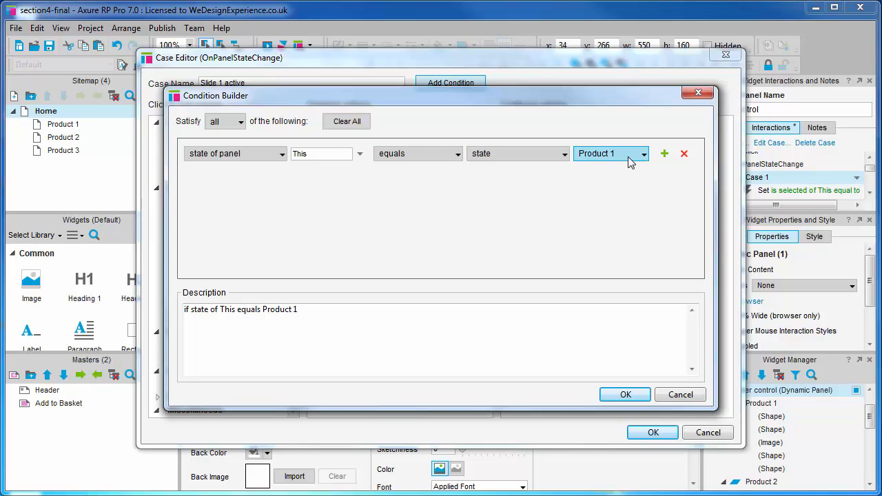
left_click(634, 397)
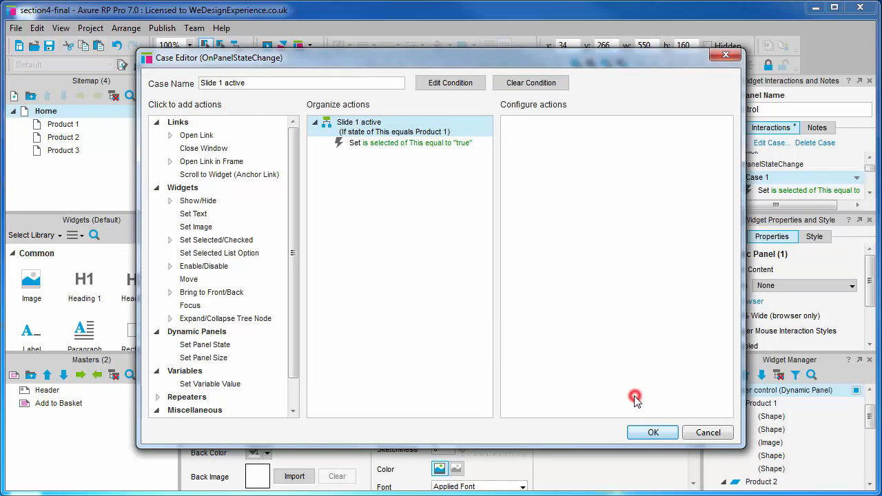
Step: Select the case's Set Selected action and inspect its widget list with unnamed widgets shown, hiding them again
left_click(444, 149)
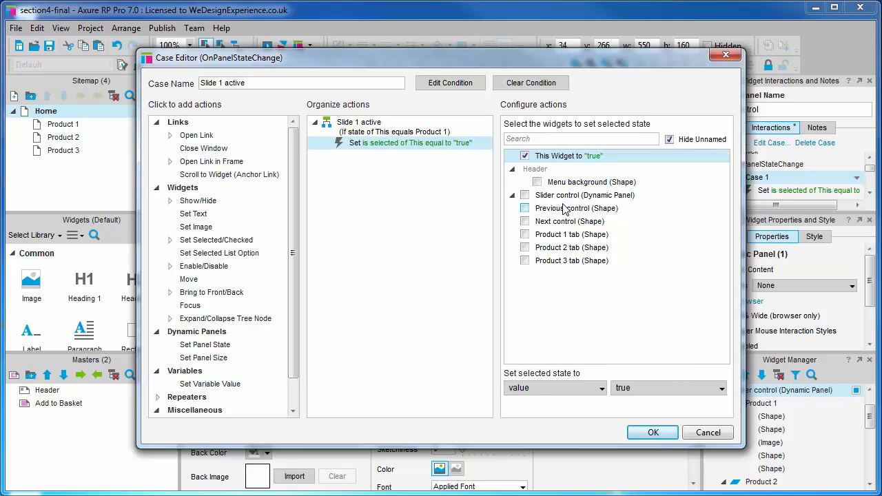
left_click(669, 139)
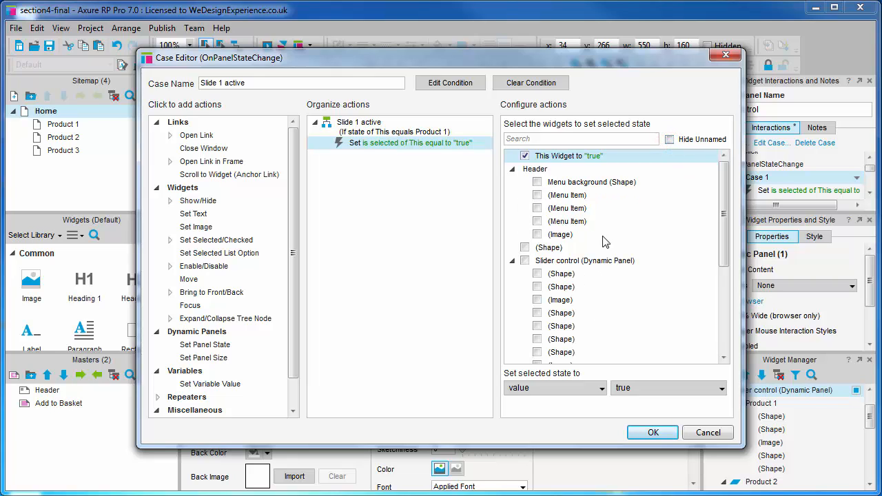
left_click(668, 139)
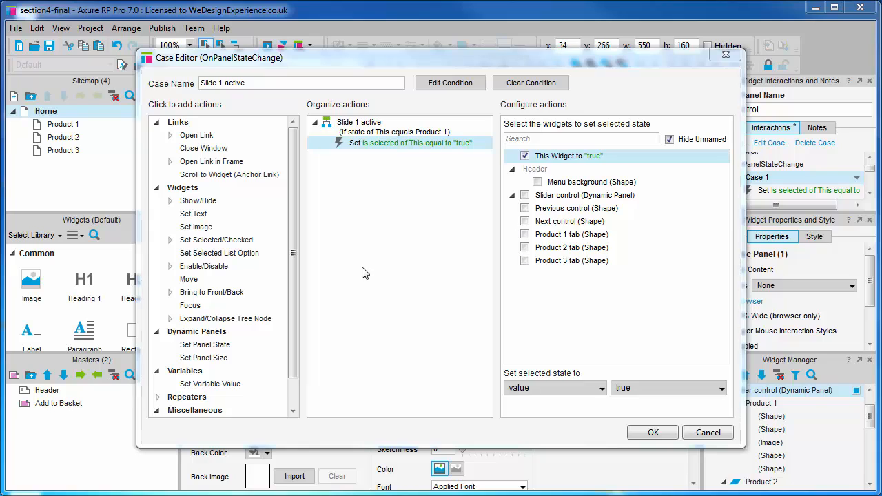
left_click(228, 239)
left_click(228, 242)
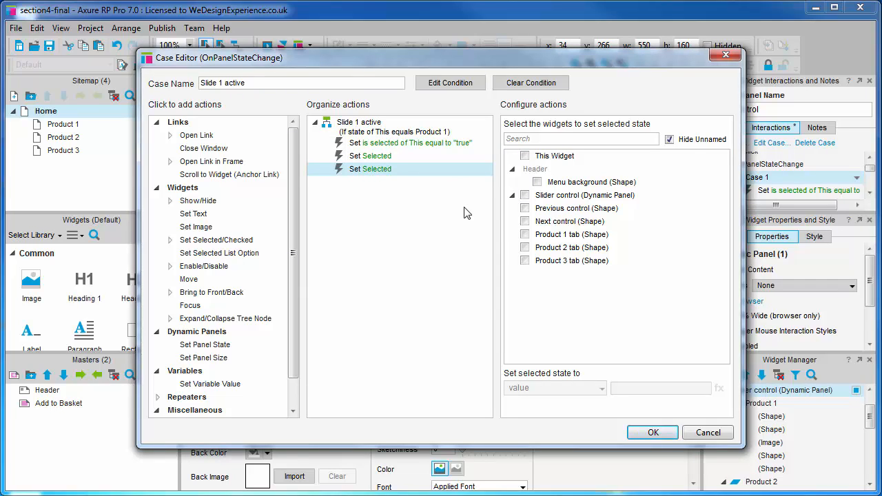
right_click(486, 172)
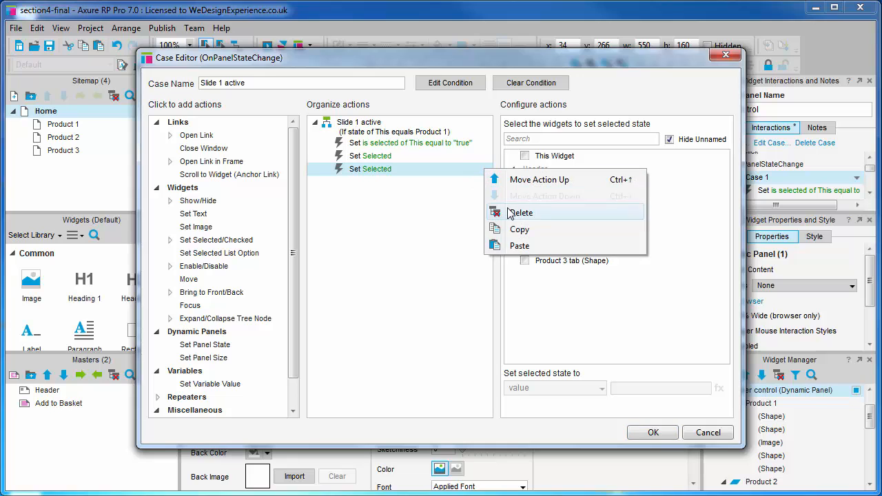
left_click(509, 210)
right_click(487, 160)
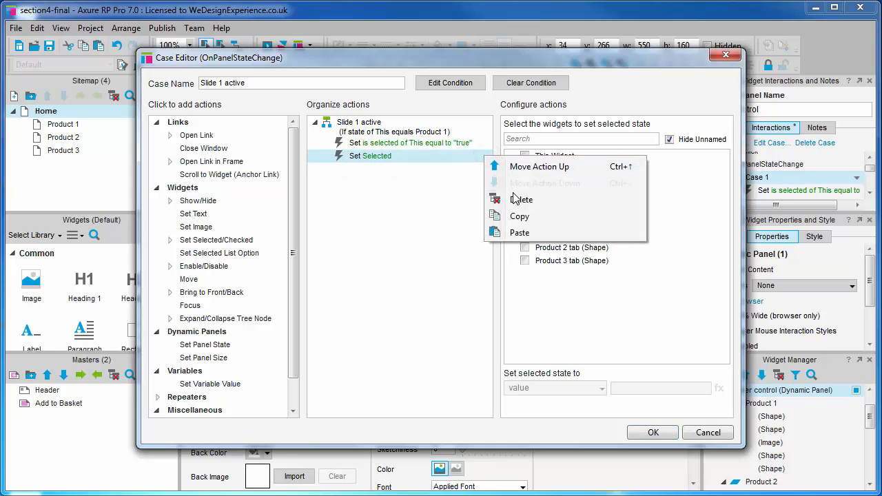
left_click(503, 199)
Step: Make the Slide 1 active case set only the Product 1 tab to true instead of This Widget, and save the case
left_click(525, 234)
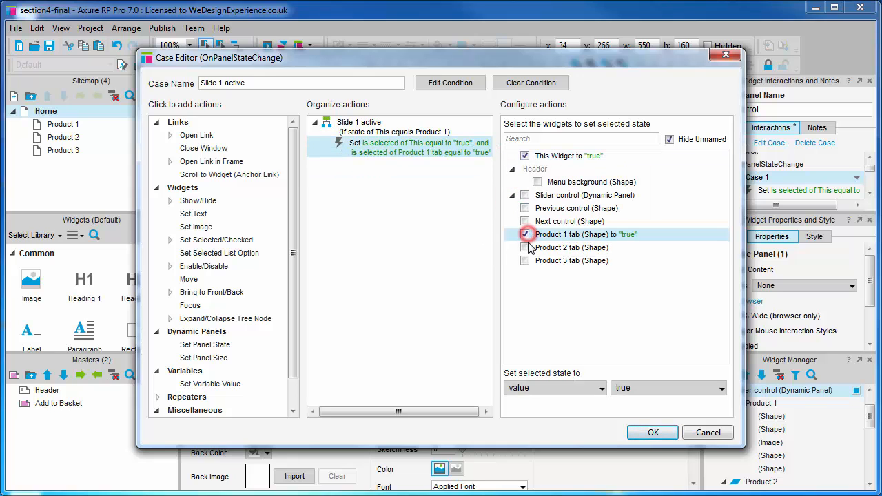
left_click(525, 247)
left_click(525, 260)
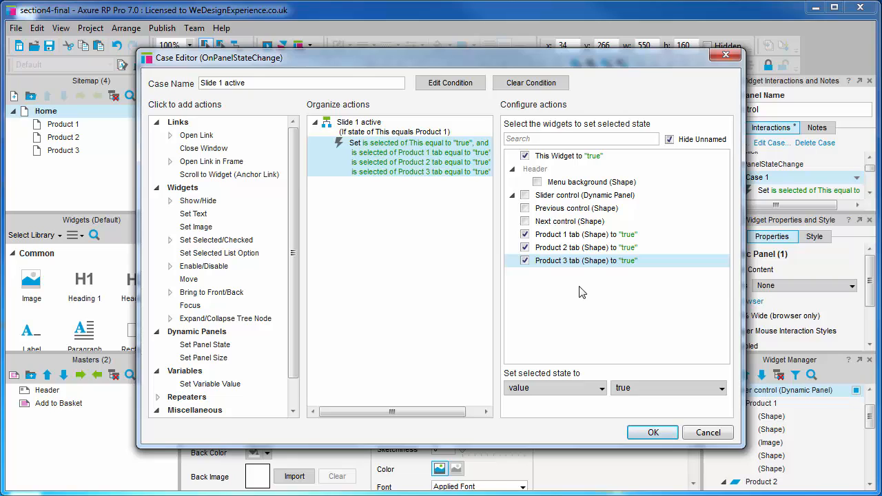
left_click(525, 259)
left_click(524, 248)
left_click(525, 155)
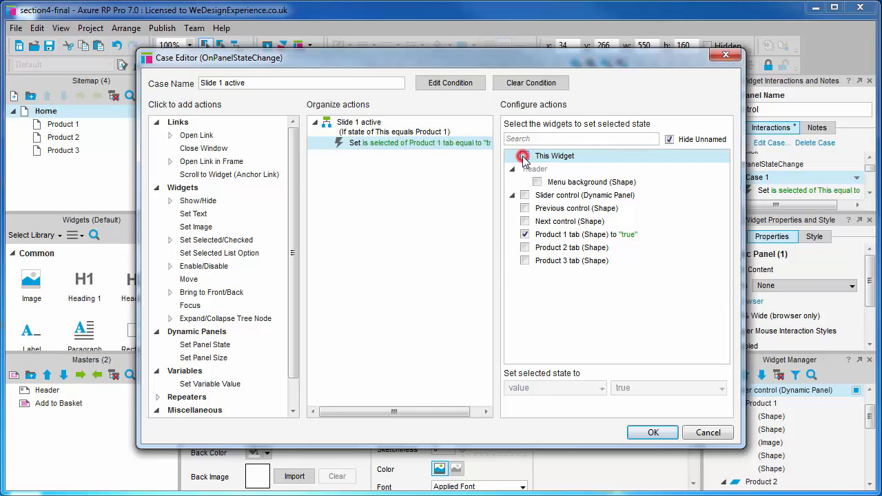
left_click(551, 235)
left_click(649, 433)
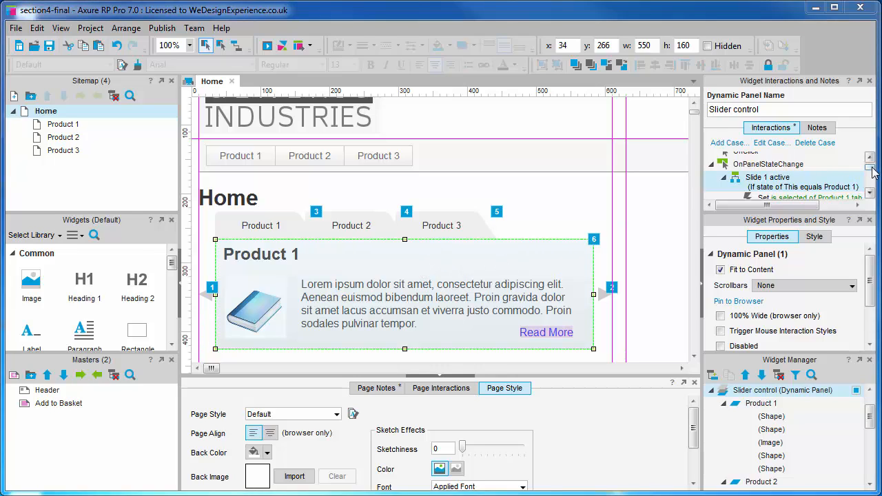
Step: Copy the Slide 1 active case and paste it twice under the Slider control's OnPanelStateChange event
left_click(870, 197)
left_click(869, 196)
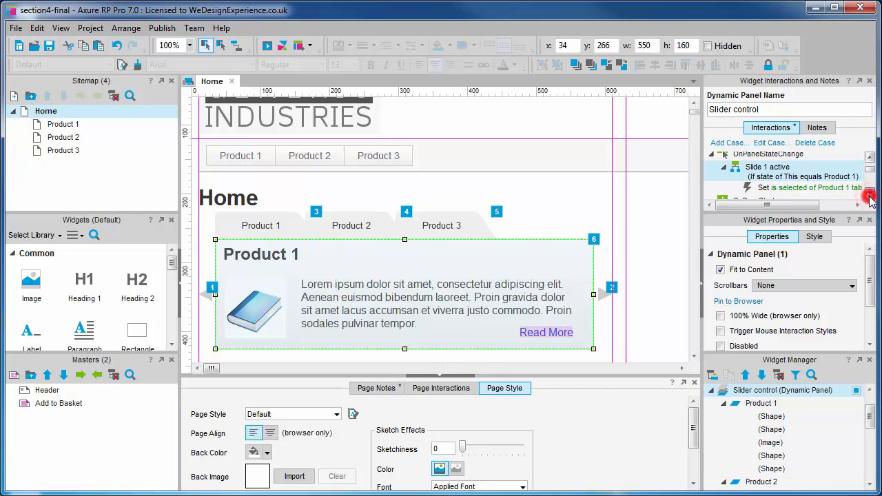
right_click(785, 172)
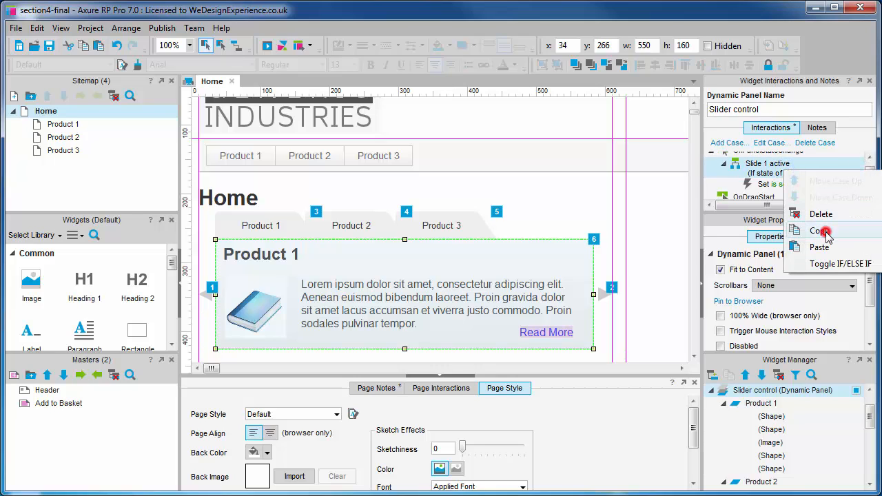
left_click(816, 231)
right_click(777, 174)
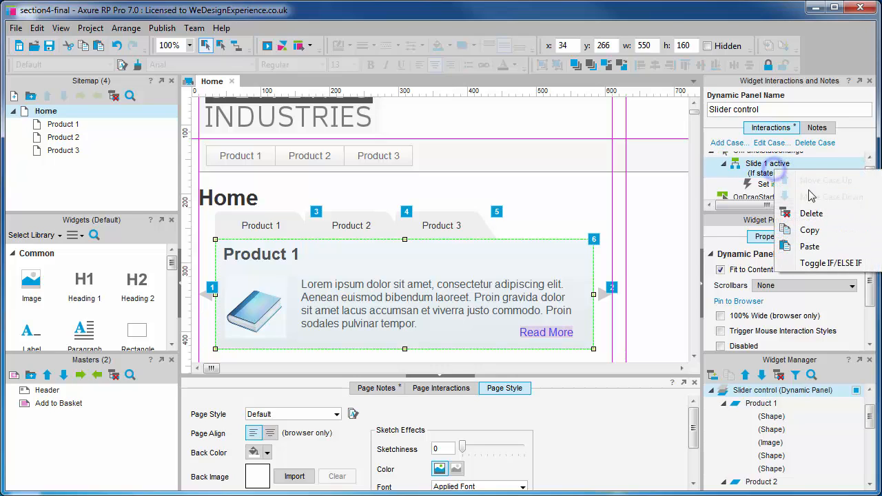
left_click(819, 243)
right_click(769, 167)
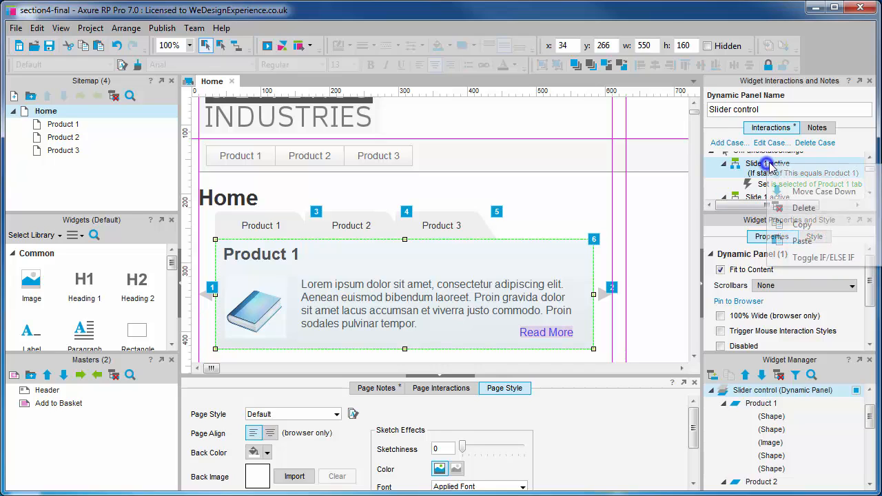
left_click(820, 241)
Step: Change the second OnPanelStateChange case's condition so the state of This equals Product 2
left_click_drag(788, 214, 789, 267)
scroll(835, 224, "up", 1)
scroll(835, 228, "down", 2)
left_click(785, 197)
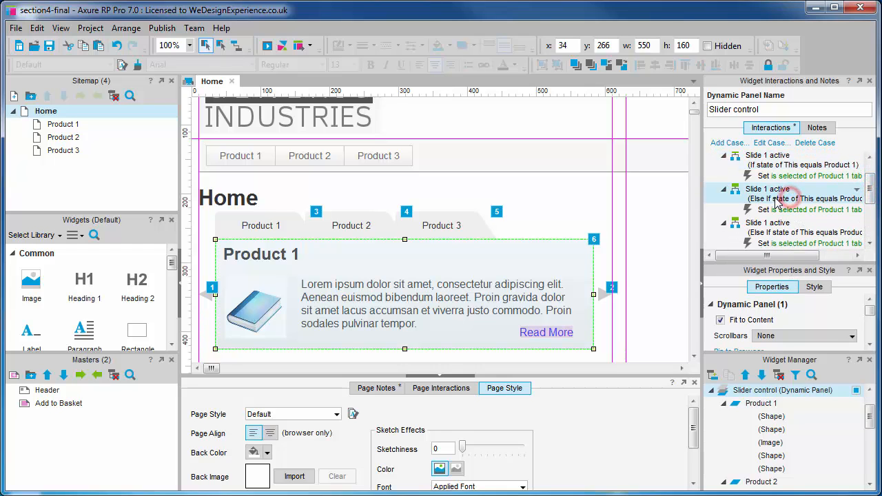
double_click(778, 198)
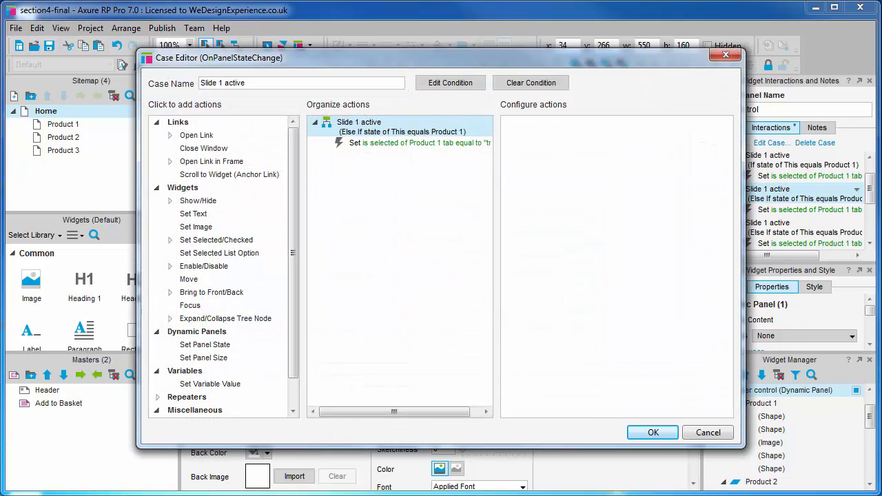
left_click(438, 84)
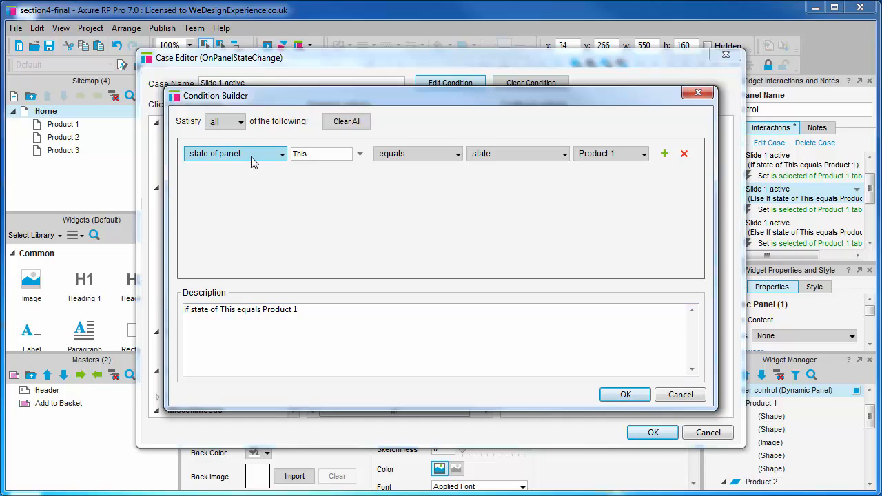
left_click(606, 155)
left_click(592, 182)
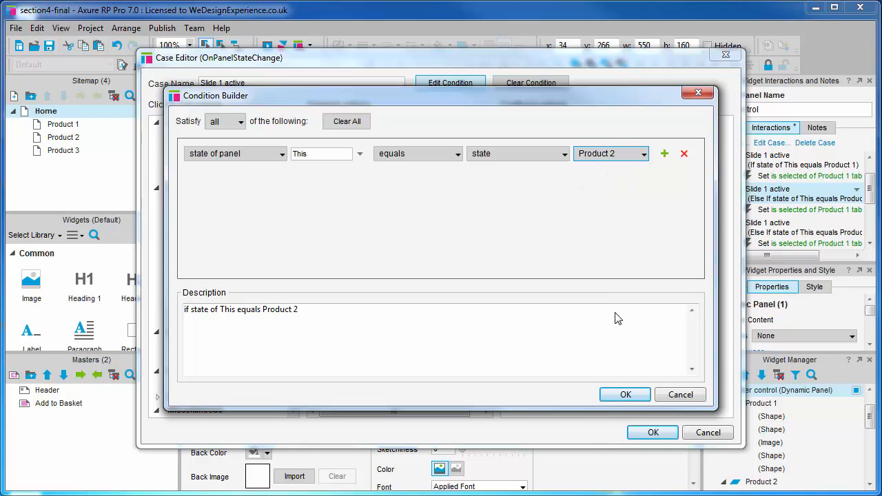
left_click(624, 395)
Step: Rename the second case "Slide 2 active" and make it set the Product 2 tab to true instead of the Product 1 tab
double_click(222, 83)
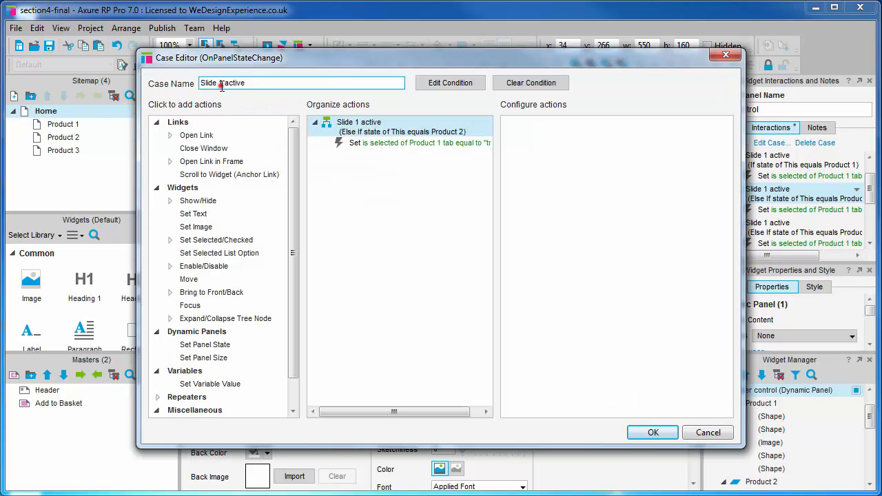
type("2")
left_click(370, 143)
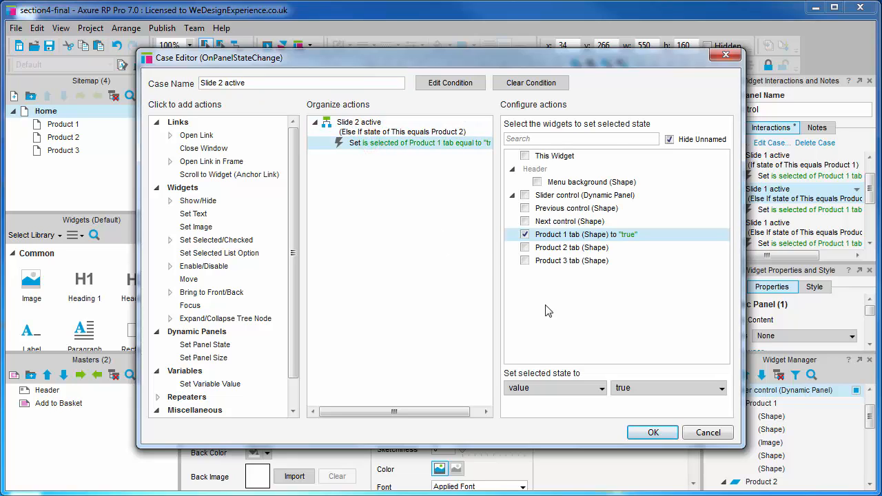
left_click(525, 234)
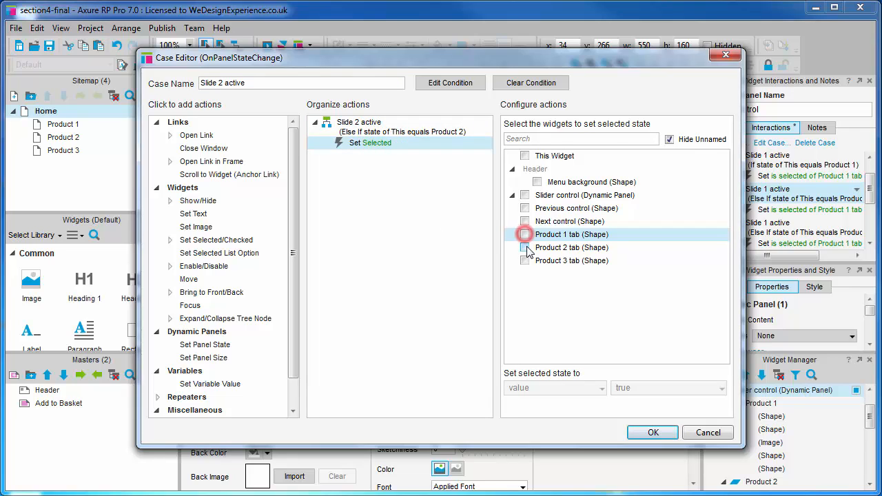
left_click(525, 247)
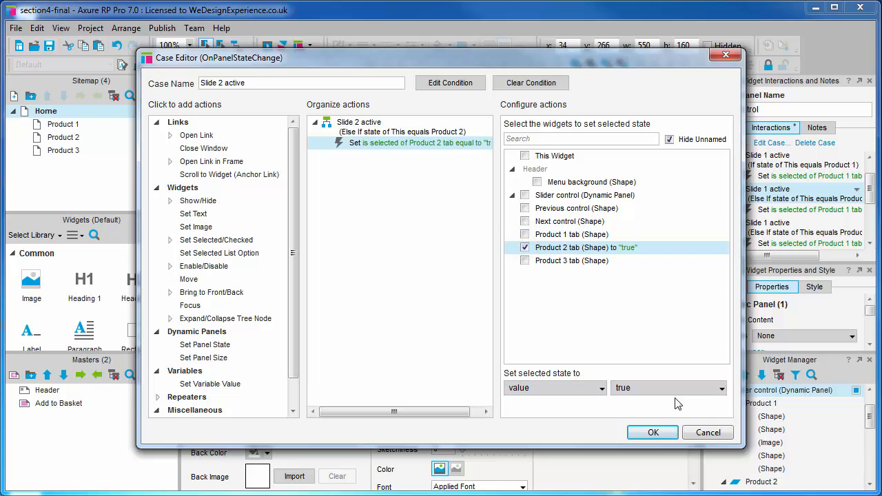
left_click(652, 432)
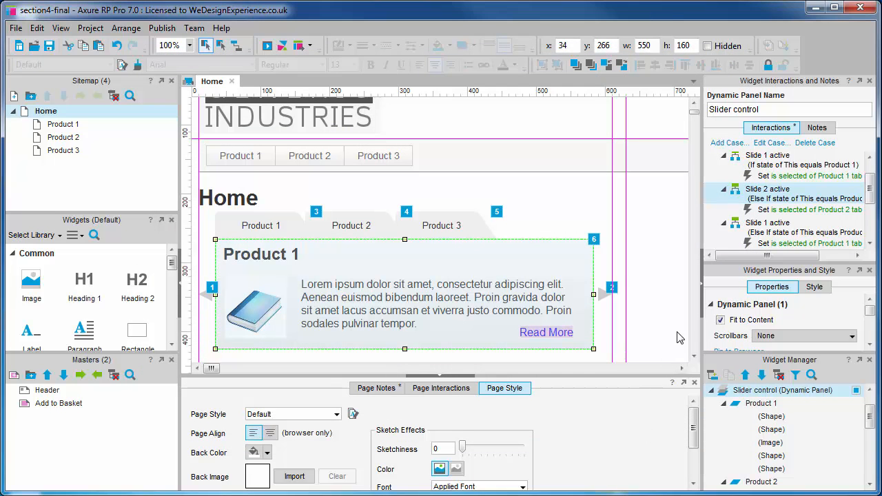
Step: Change the third OnPanelStateChange case's condition so the state of This equals Product 3
left_click(867, 197)
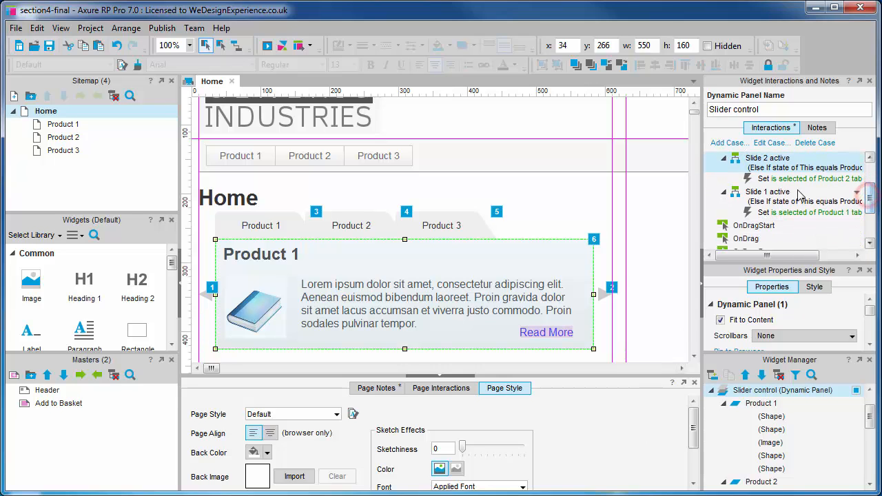
double_click(781, 188)
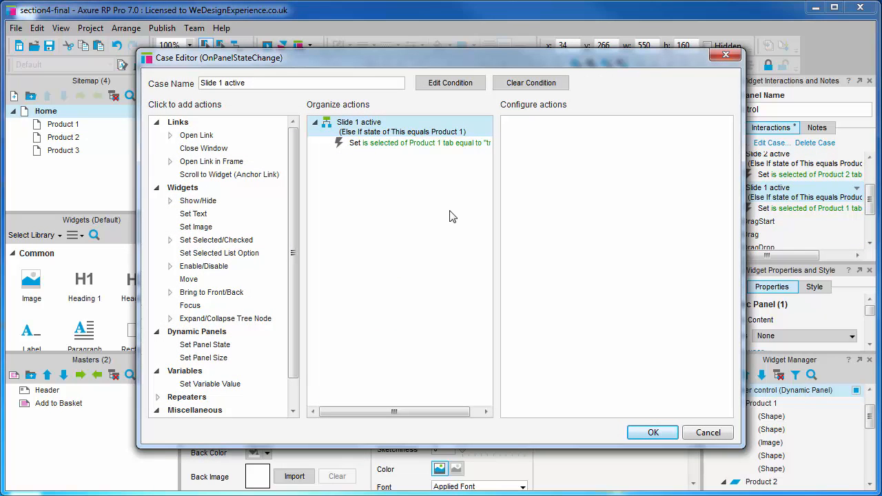
left_click(472, 83)
left_click(642, 153)
left_click(617, 190)
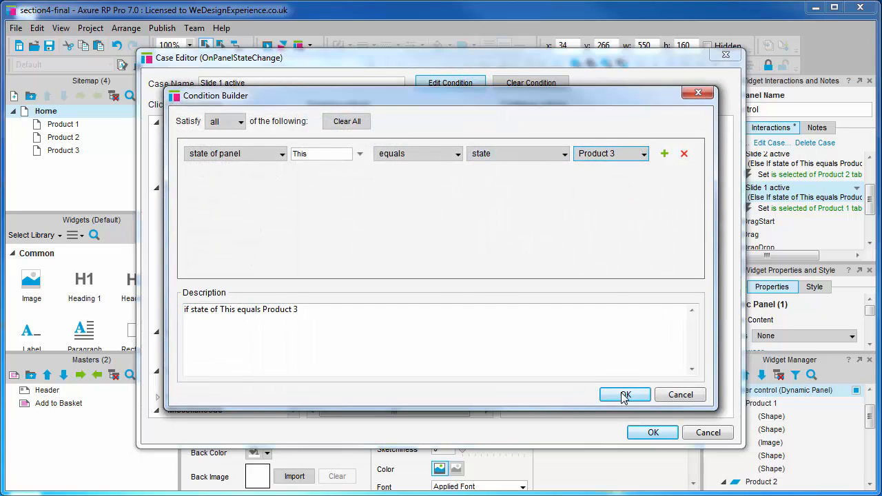
left_click(623, 394)
Step: Rename the third case "Slide 3 active" and make it set the Product 3 tab to true instead of the Product 1 tab
left_click(225, 85)
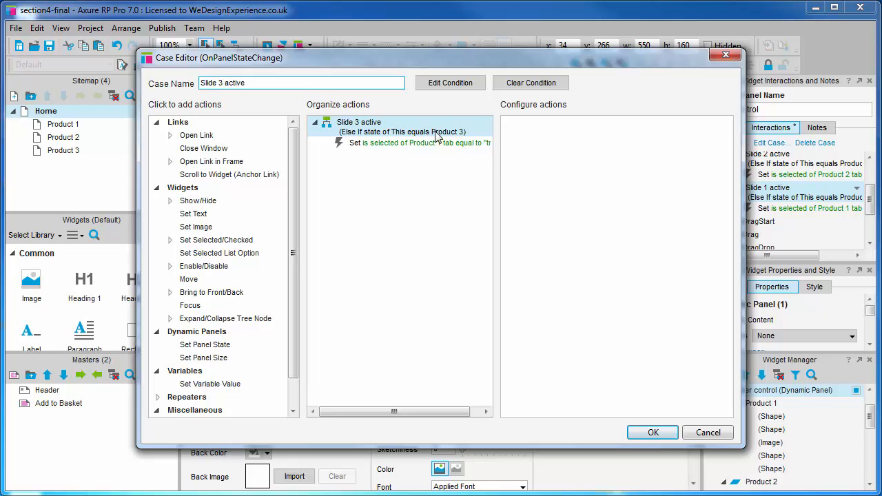
left_click(436, 146)
left_click(525, 234)
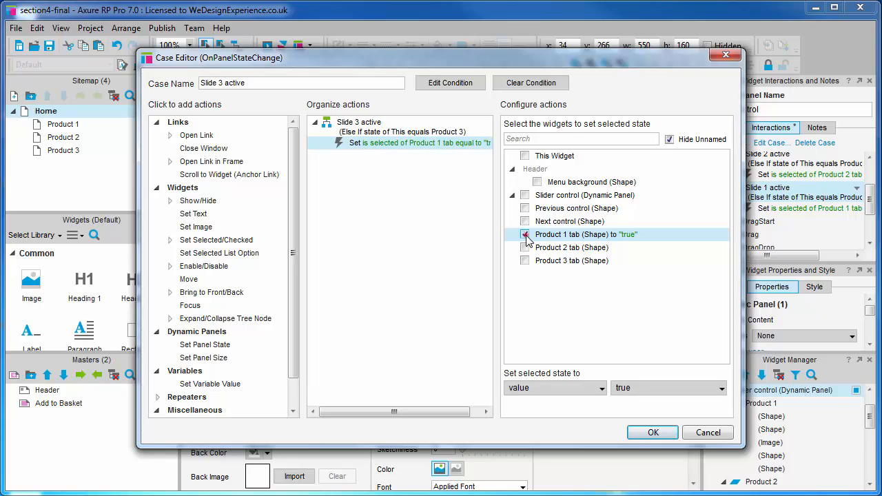
left_click(525, 261)
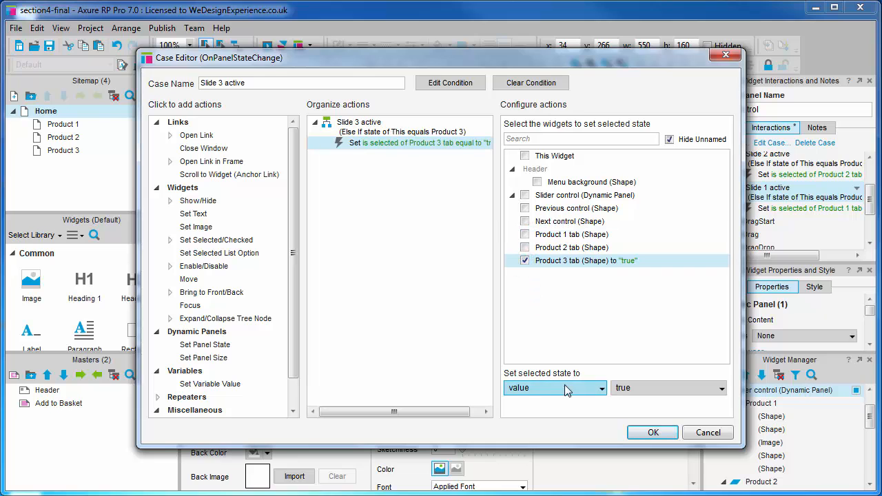
left_click(652, 433)
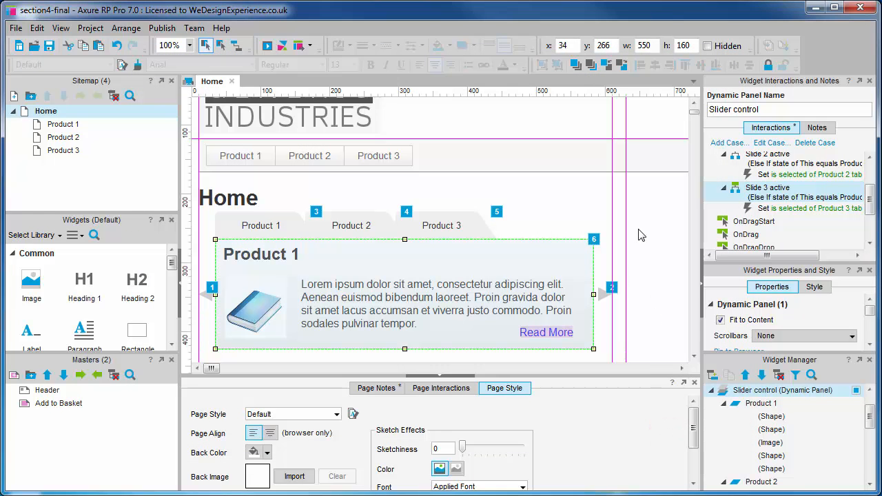
Step: Preview the Home page in the browser, test the slider with the Product 2 and Product 3 tabs and the previous arrow, and close the preview
key("F5")
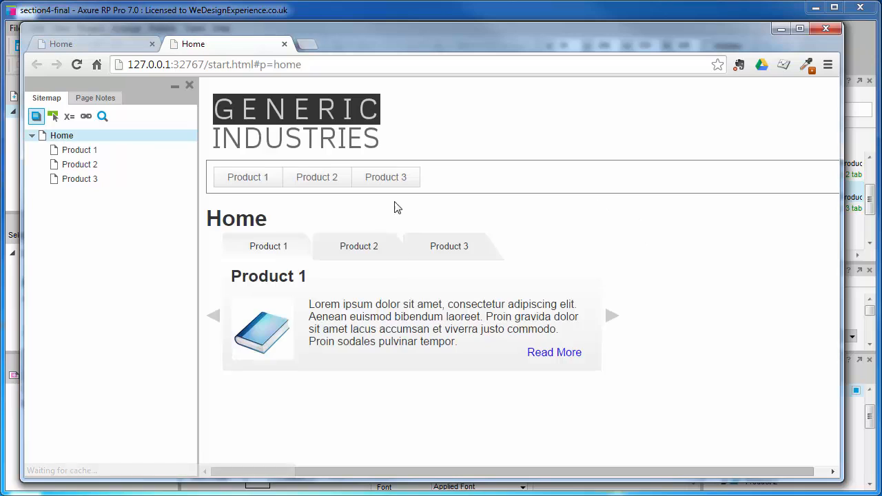
left_click(368, 252)
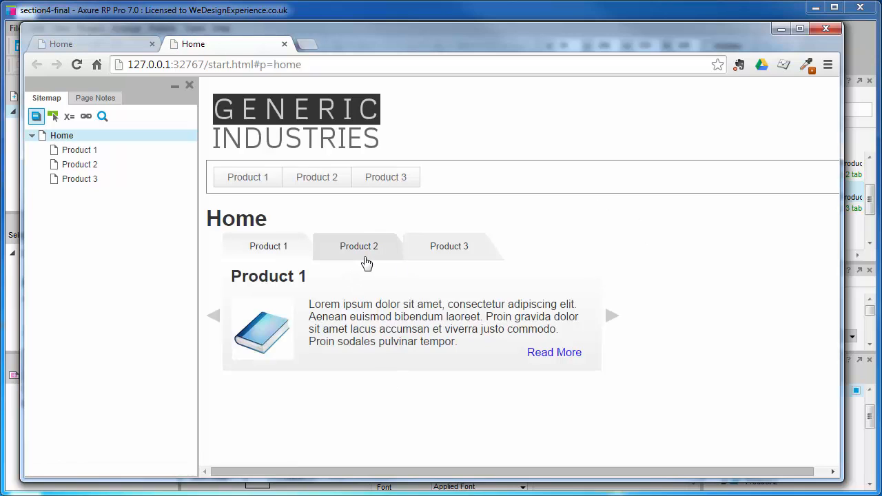
left_click(445, 247)
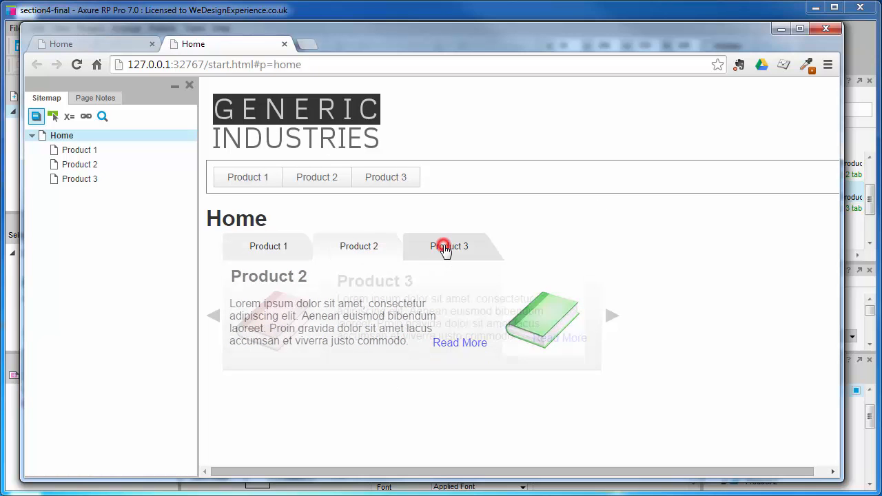
left_click(212, 318)
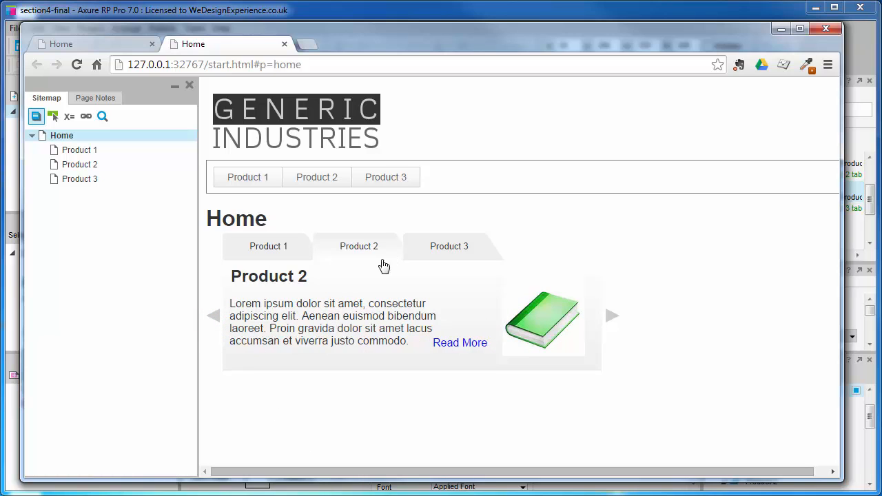
left_click(213, 317)
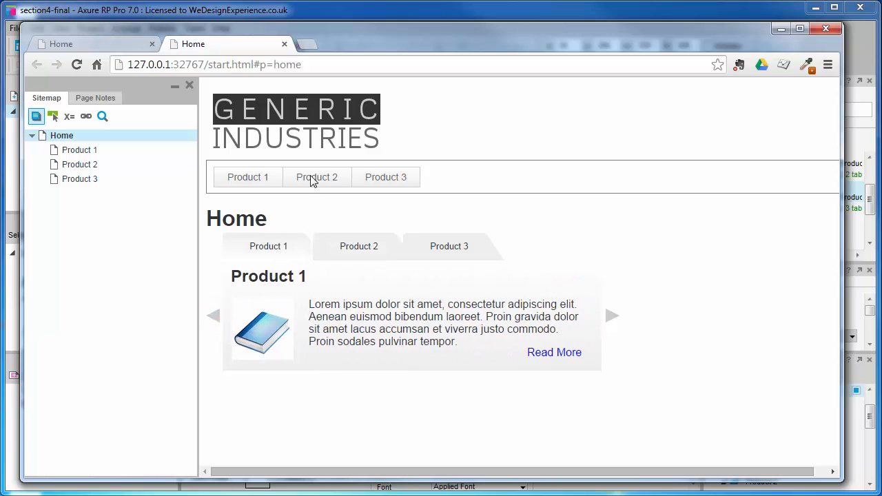
left_click(829, 29)
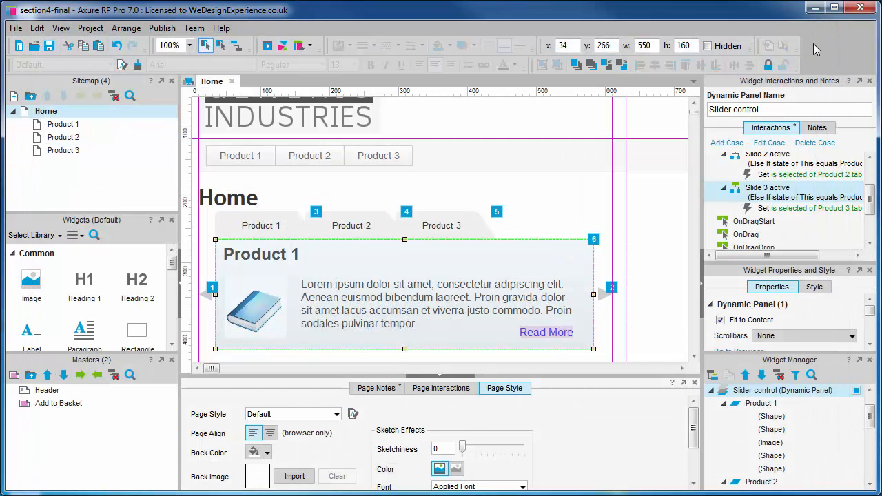